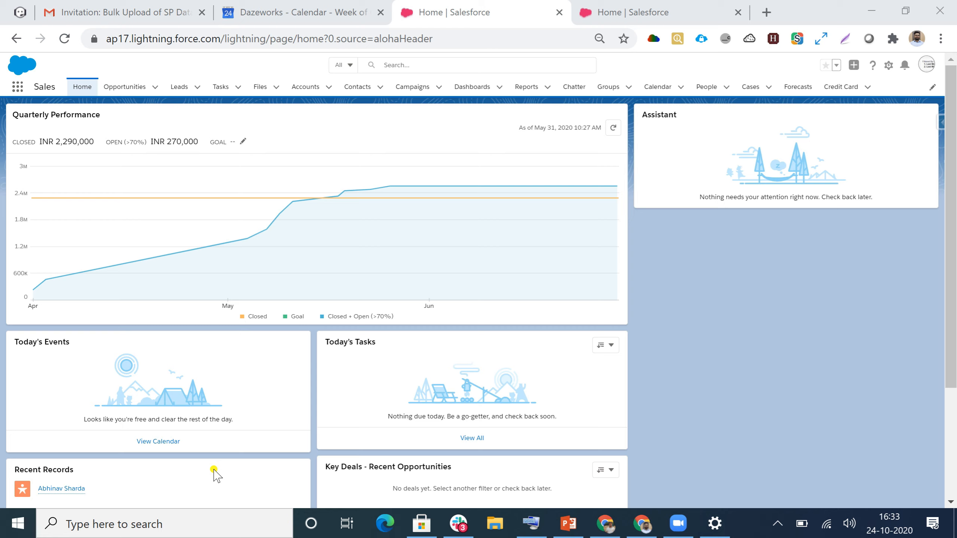
Switch to the Salesforce Setup tab, search the setup pages for "builder" and open Process Builder.
click(618, 14)
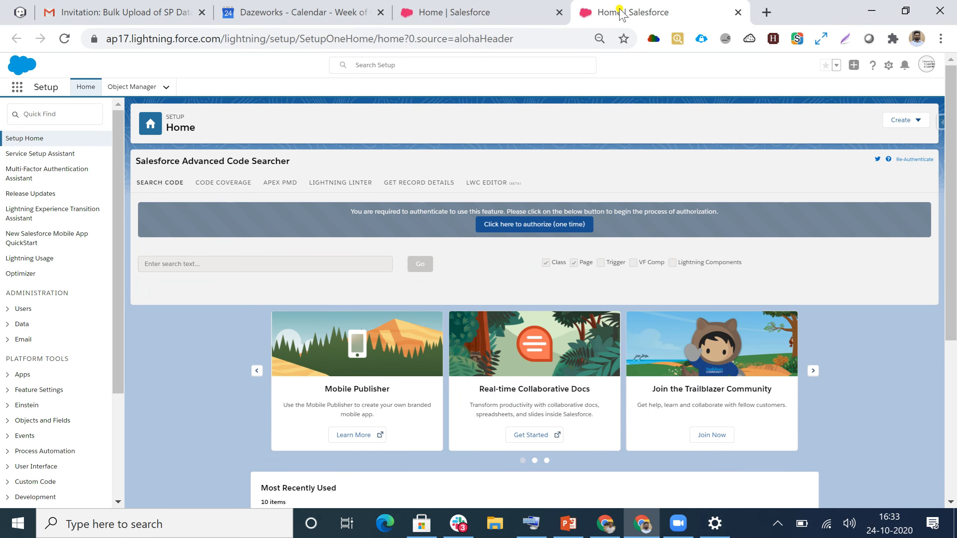
click(53, 115)
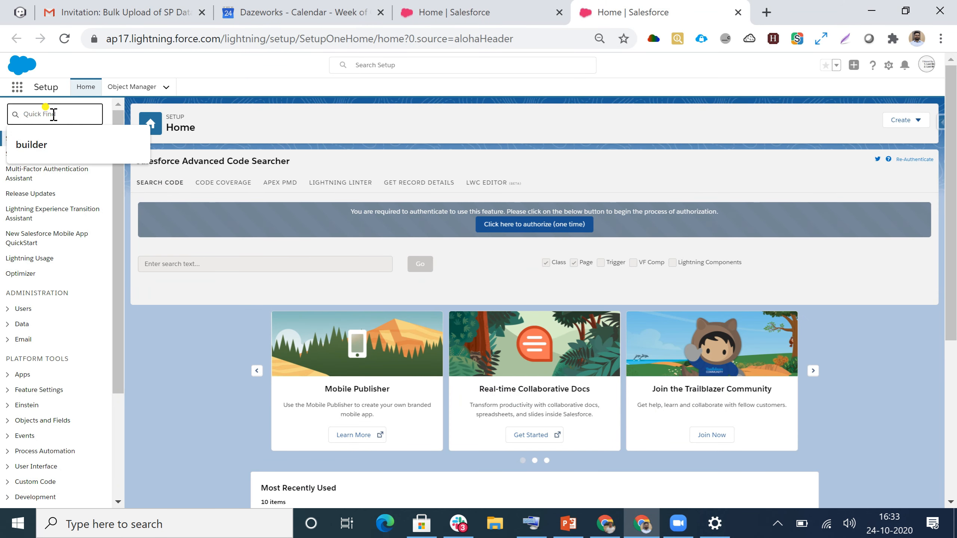
text(Builder)
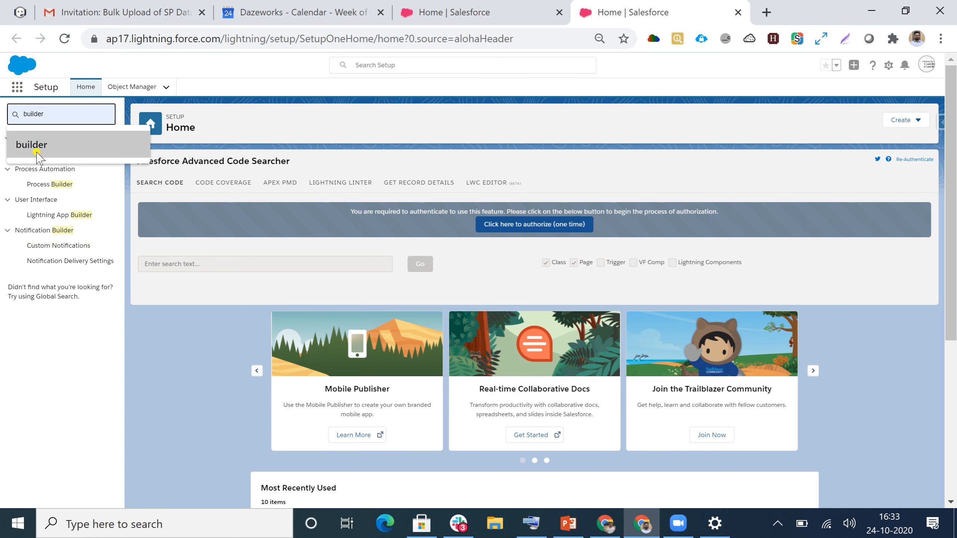
click(42, 186)
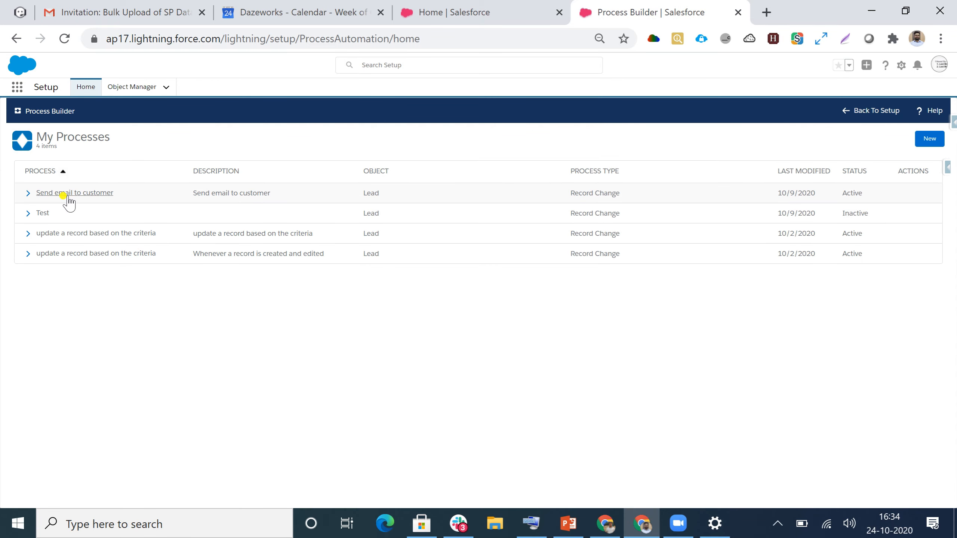
Open the "Send email to customer" process and clone it as a version of the current process.
click(56, 192)
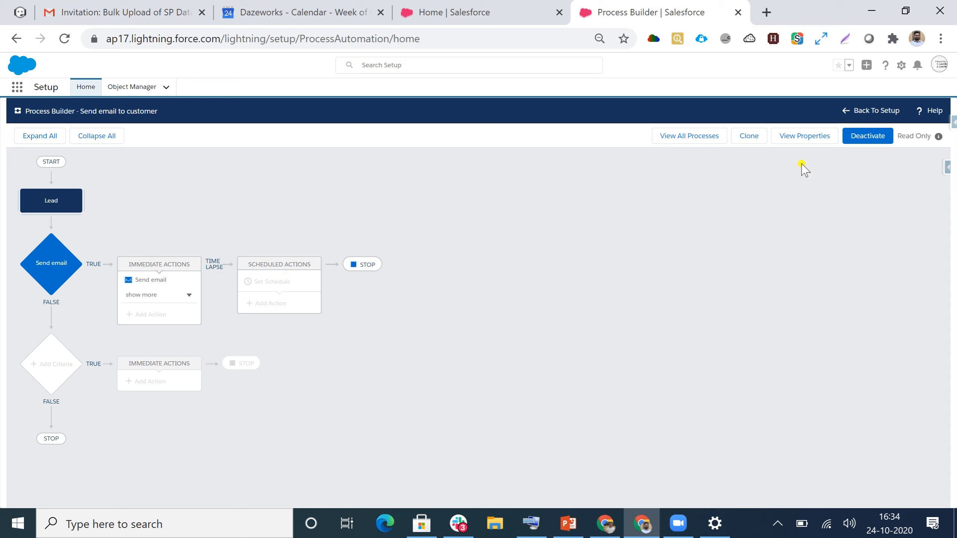
click(750, 138)
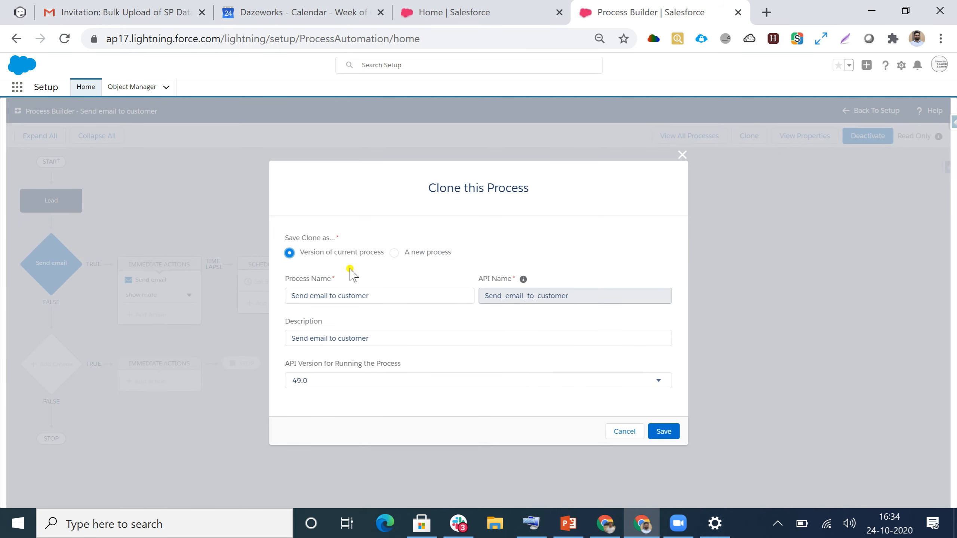
click(663, 431)
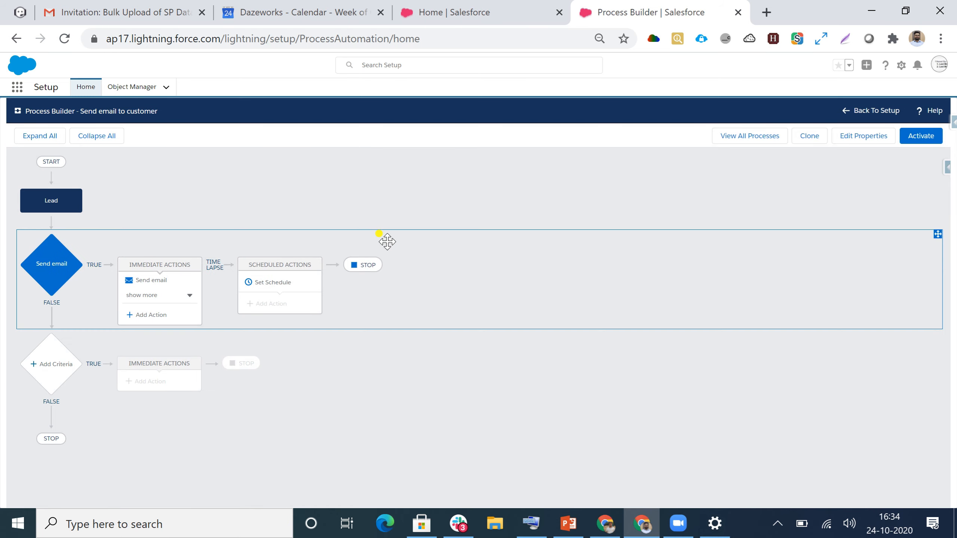
Review the Lead start settings, the "Send email" criteria and its immediate email alert action.
click(53, 199)
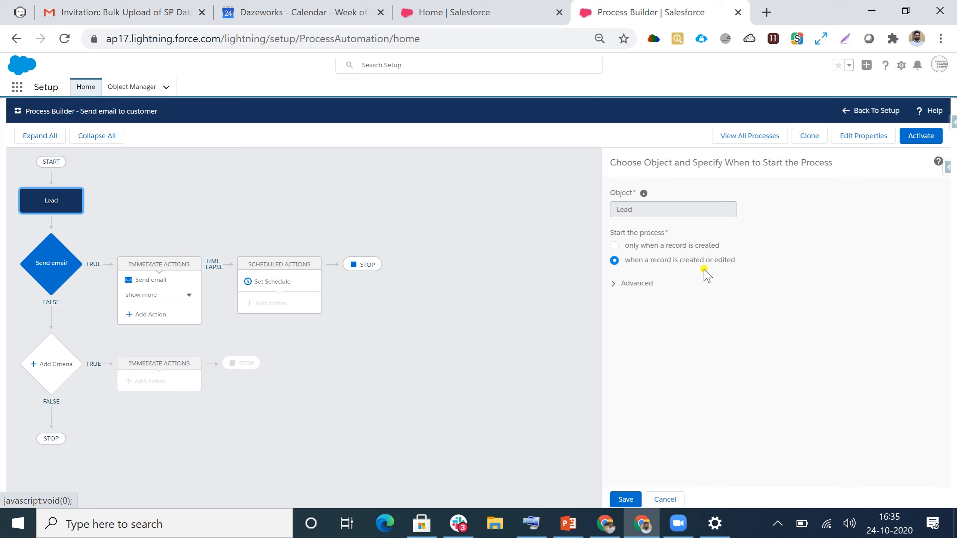
click(46, 263)
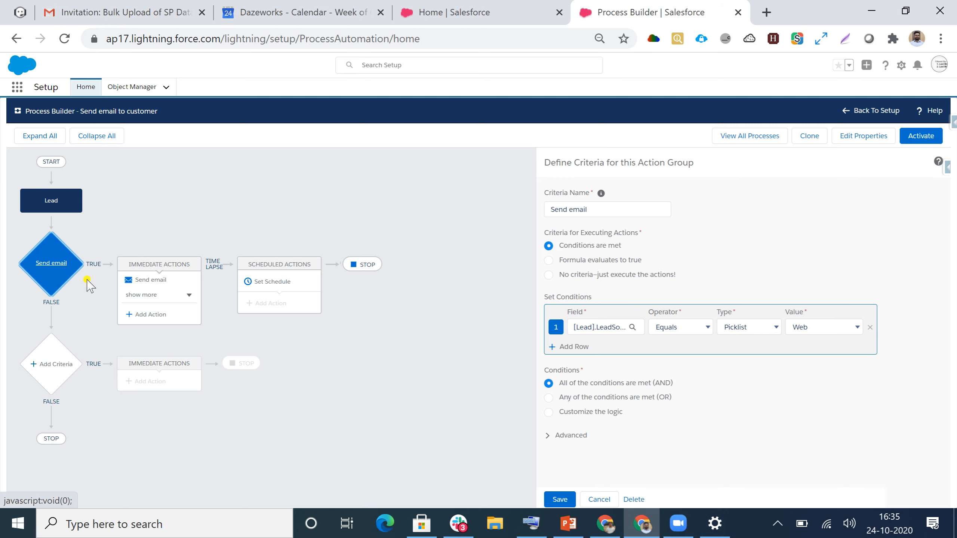
click(141, 282)
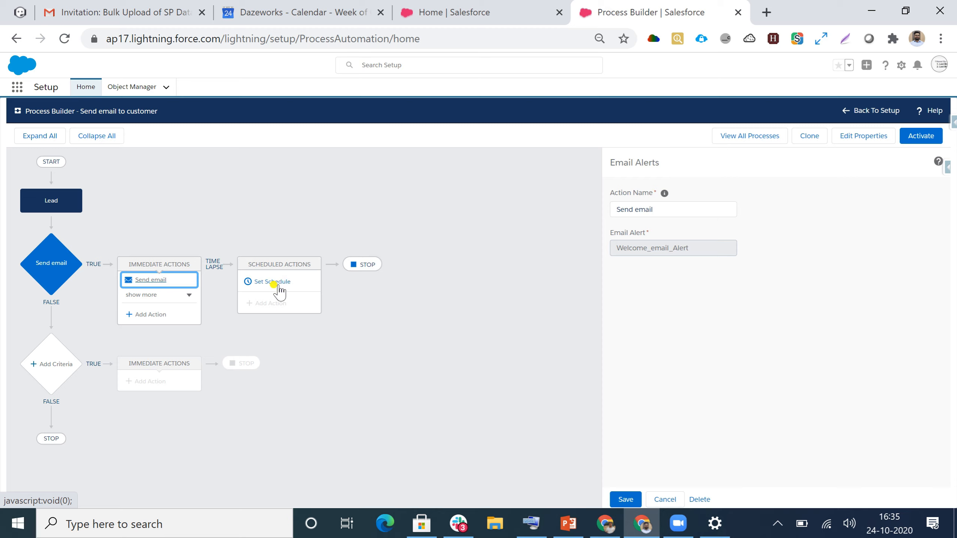
Set the scheduled actions of the "Send email" criteria to run 1 day after the Created Date and save the schedule.
click(266, 285)
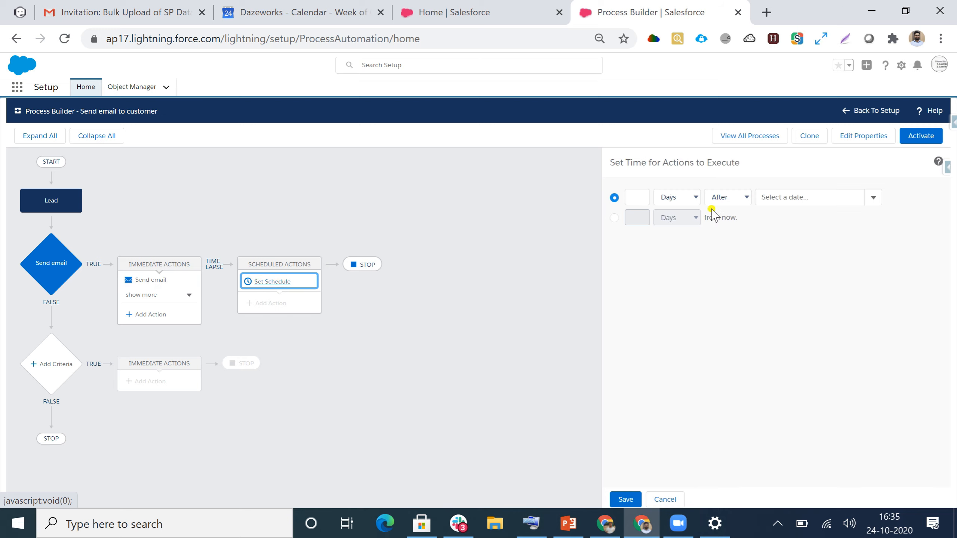
click(691, 197)
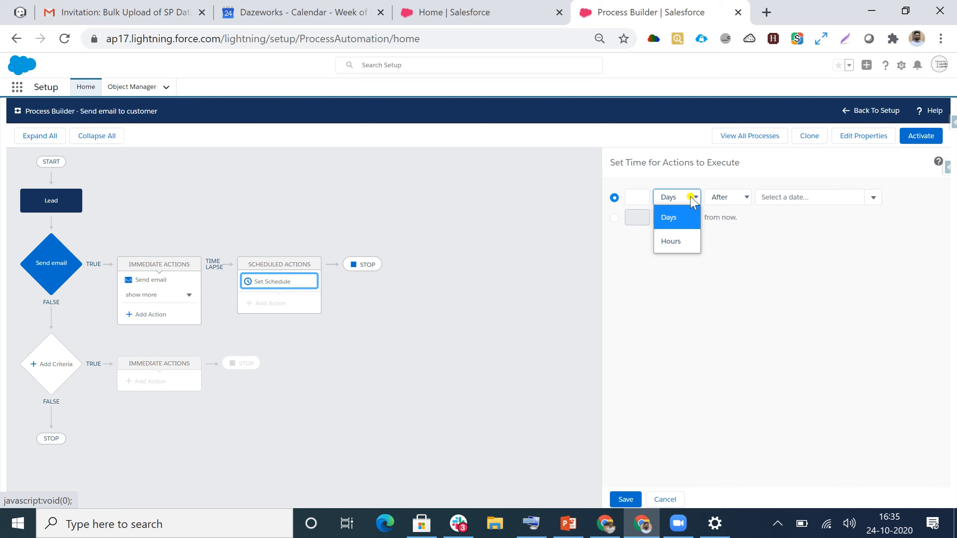
click(729, 199)
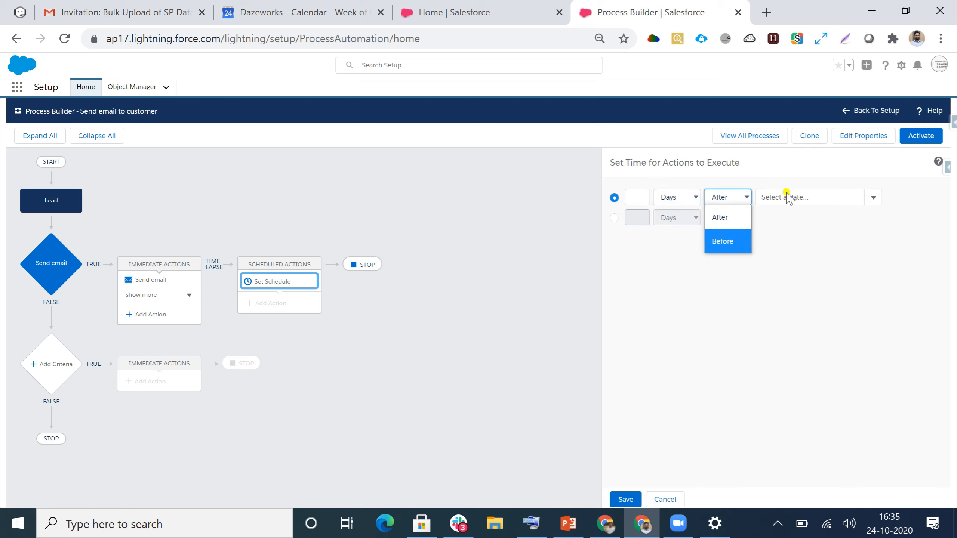
click(875, 204)
click(873, 200)
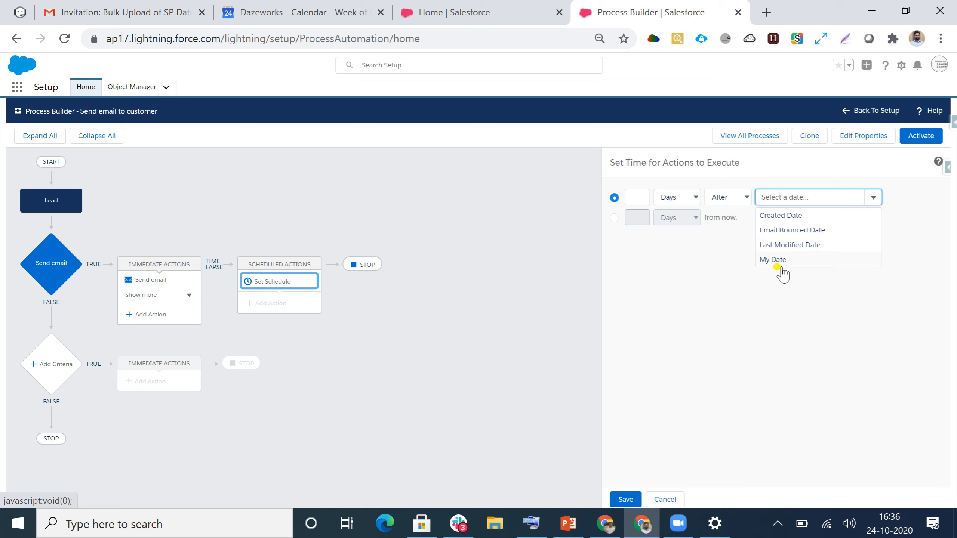
click(636, 196)
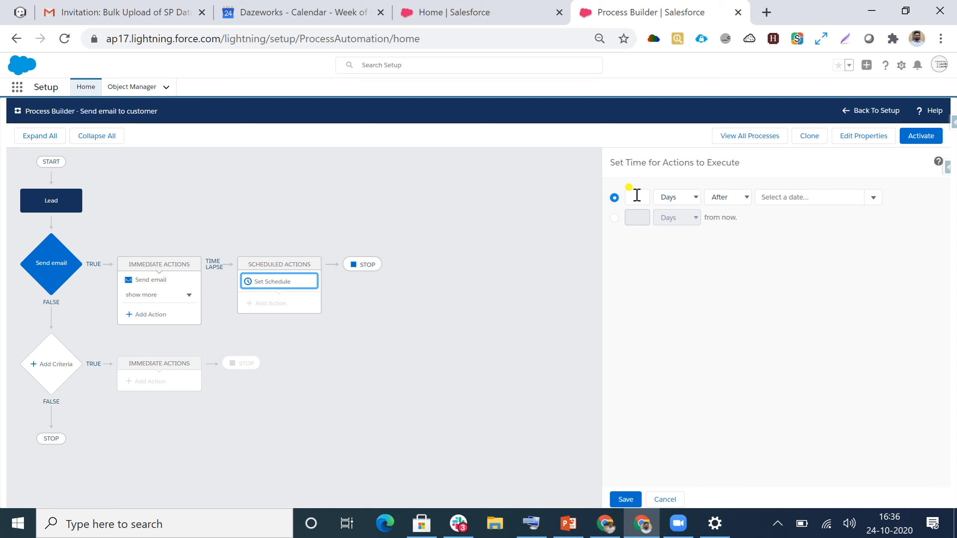
click(636, 195)
click(866, 203)
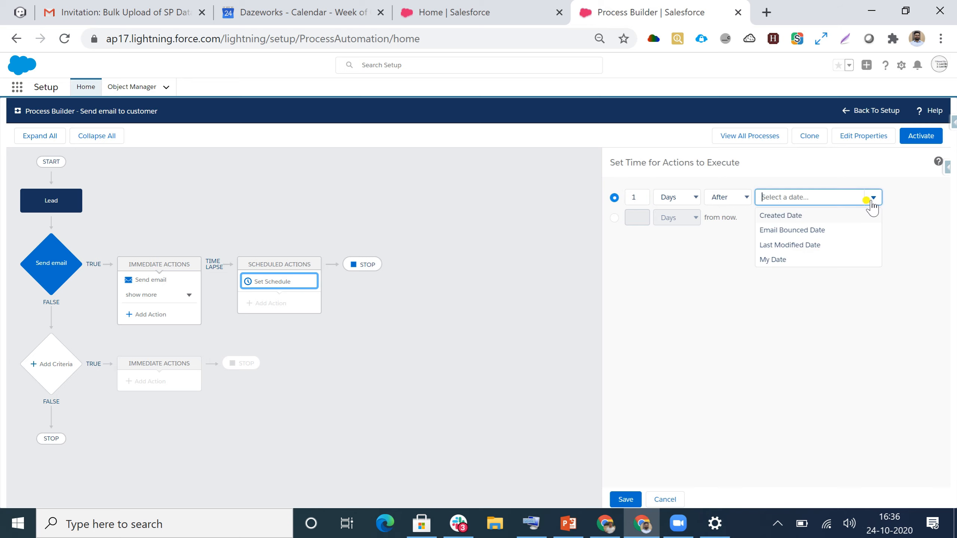
click(790, 219)
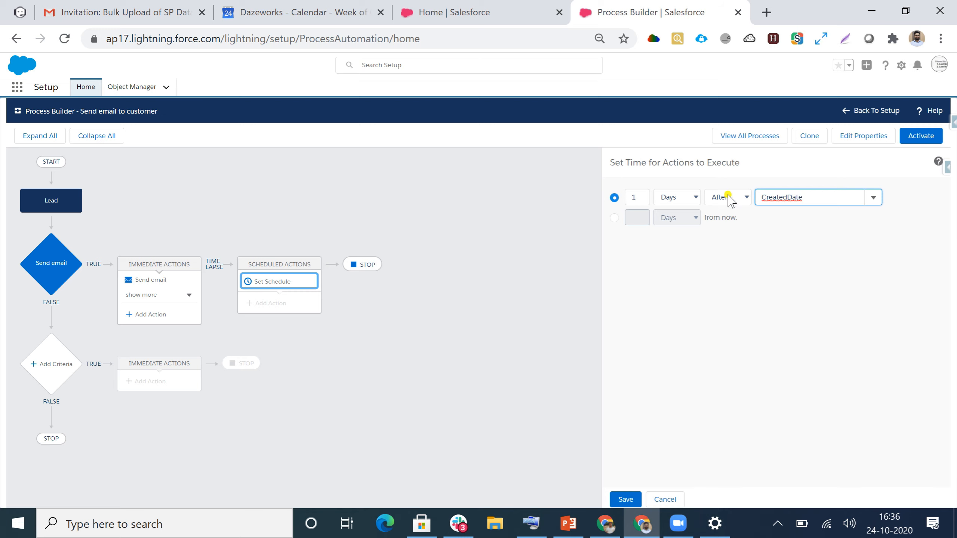
click(611, 500)
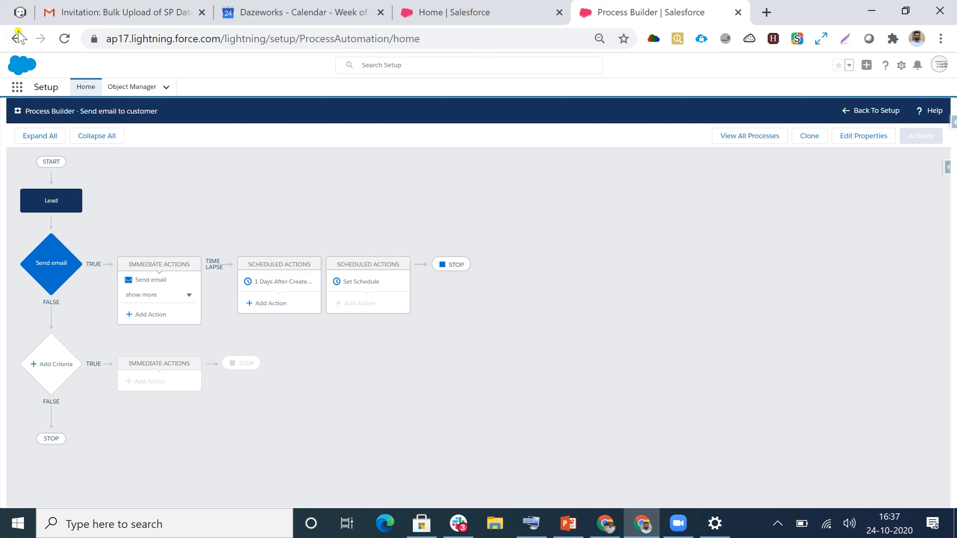
Replace the Process Builder browser tab with a duplicate and reopen the process list by searching setup for "builder".
right_click(639, 15)
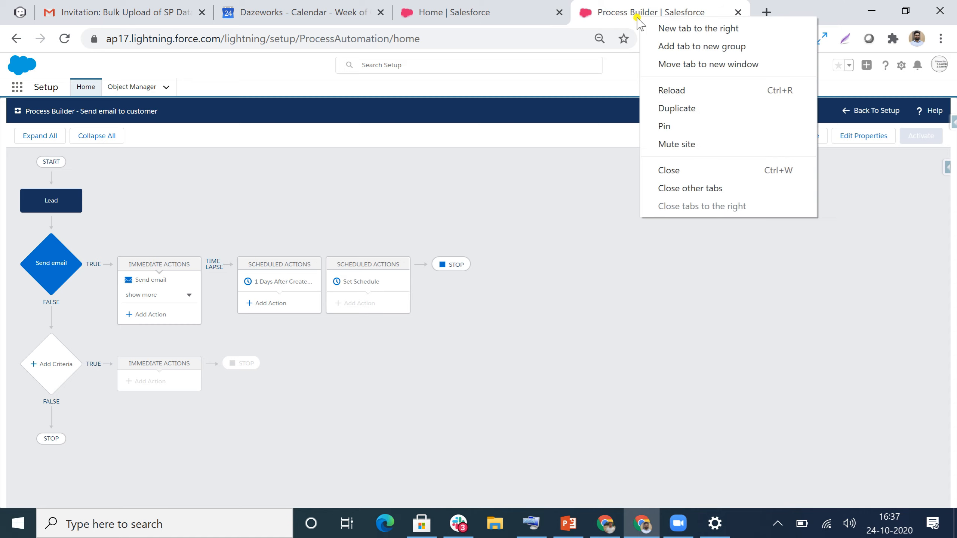
click(675, 111)
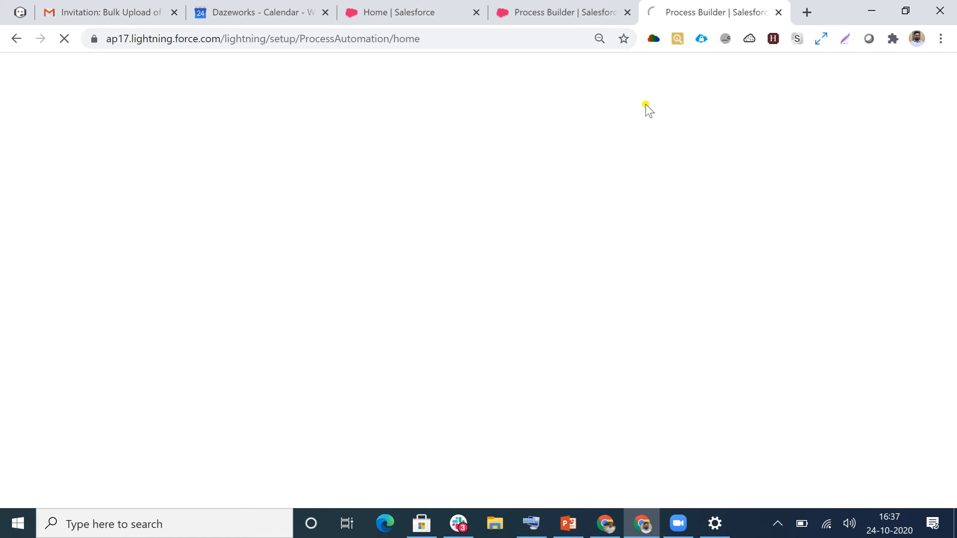
click(628, 12)
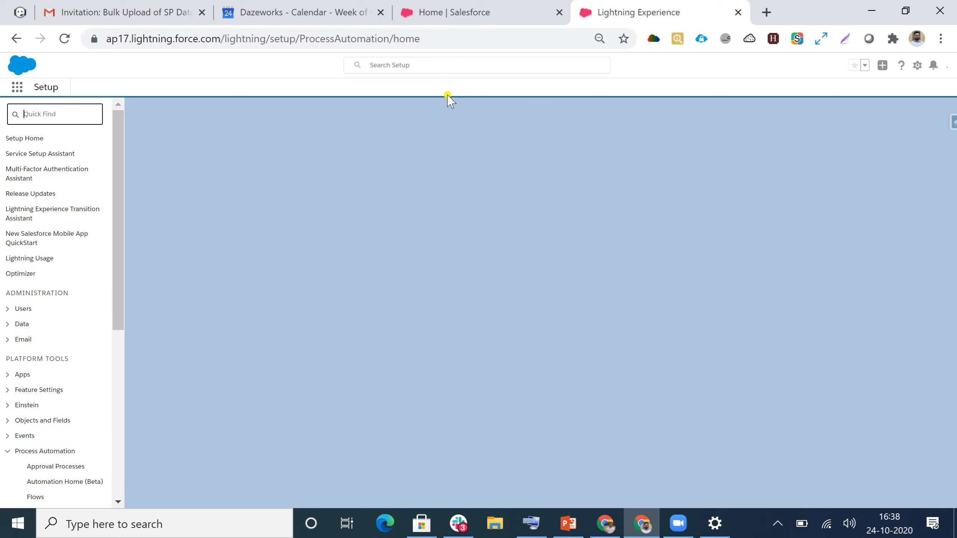
text(Builder)
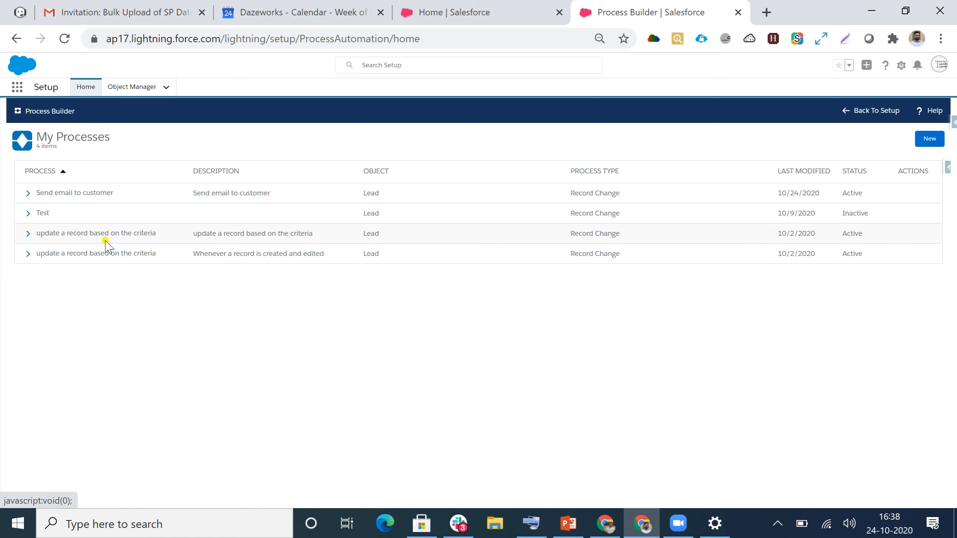
Open the process described as "update a record based on the criteria" and clone it as a version of the current process.
click(74, 235)
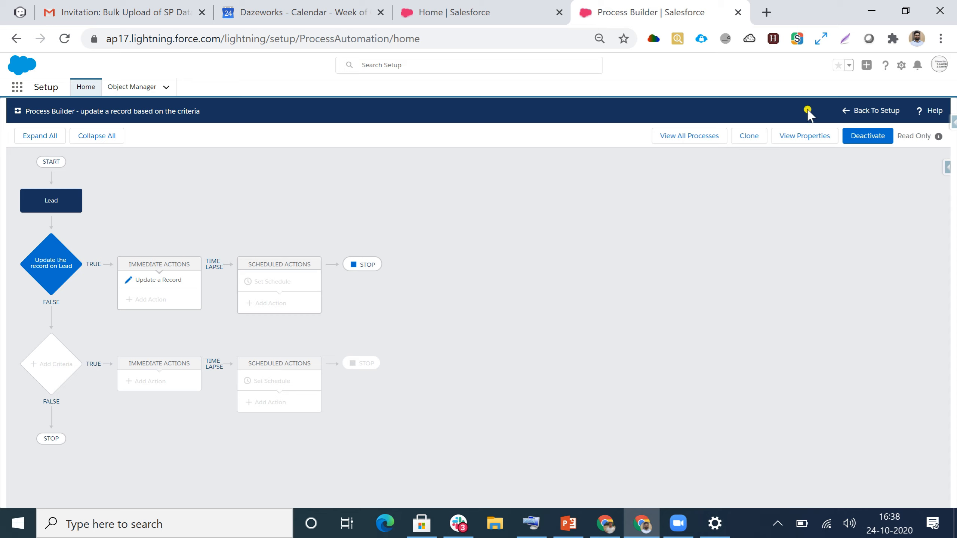
click(744, 142)
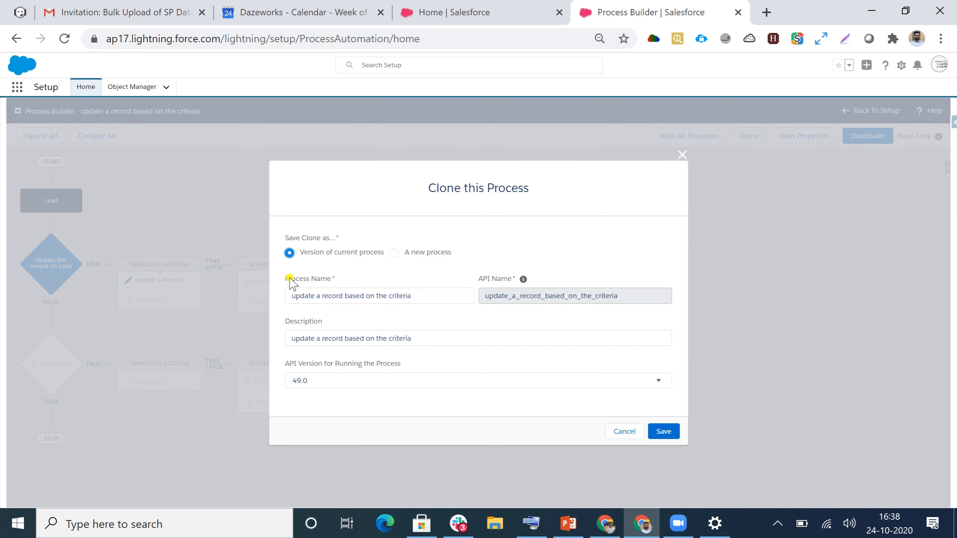
click(655, 434)
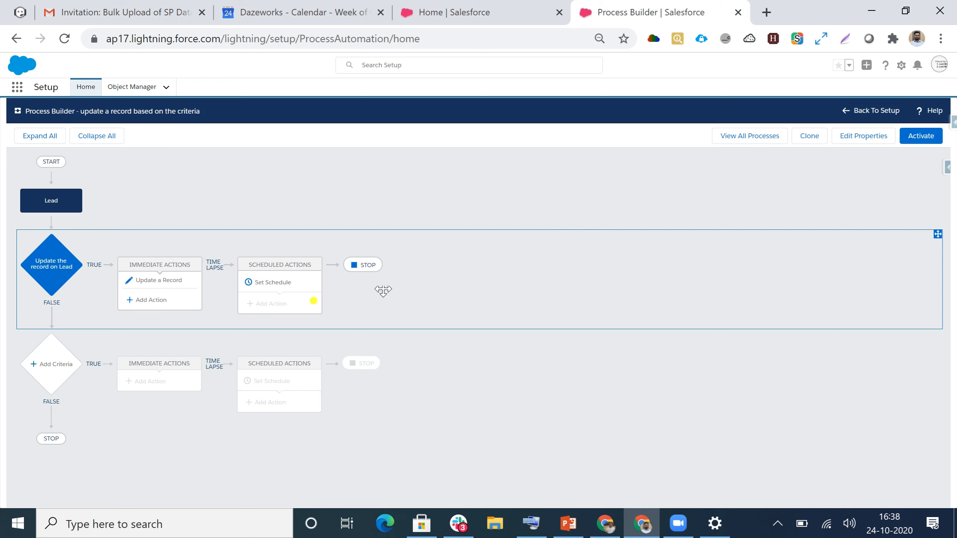
Choose to start the process when a Lead record is created or edited, and review its criteria and "Update a Record" action.
click(48, 203)
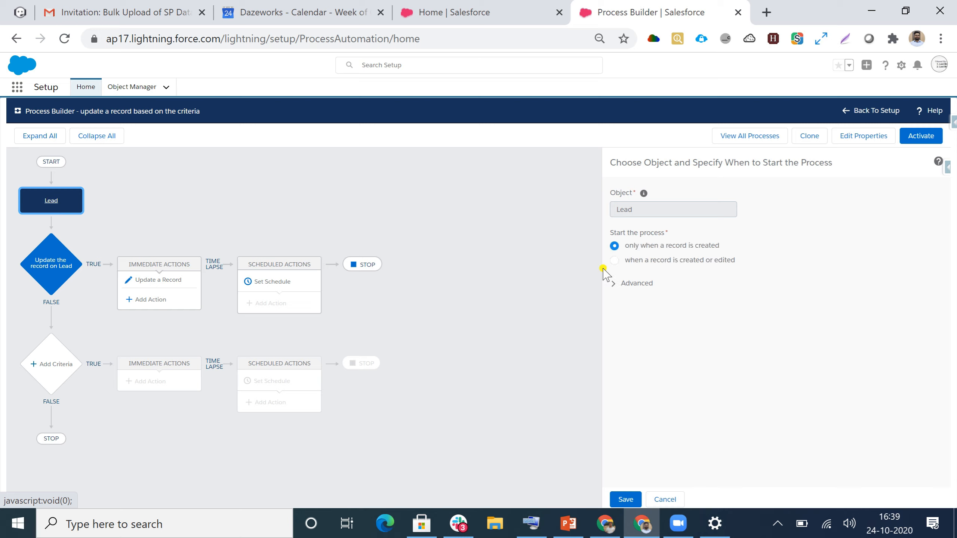
click(614, 260)
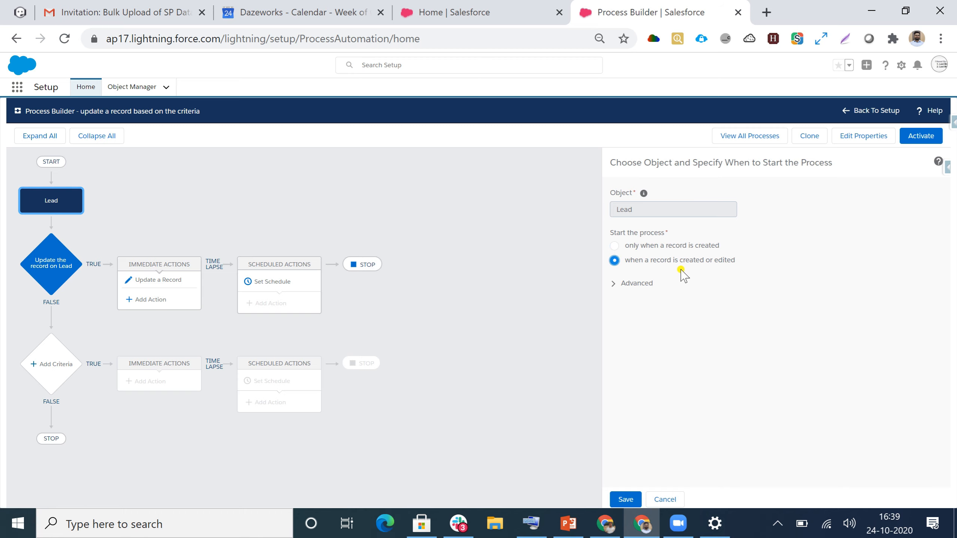
click(52, 261)
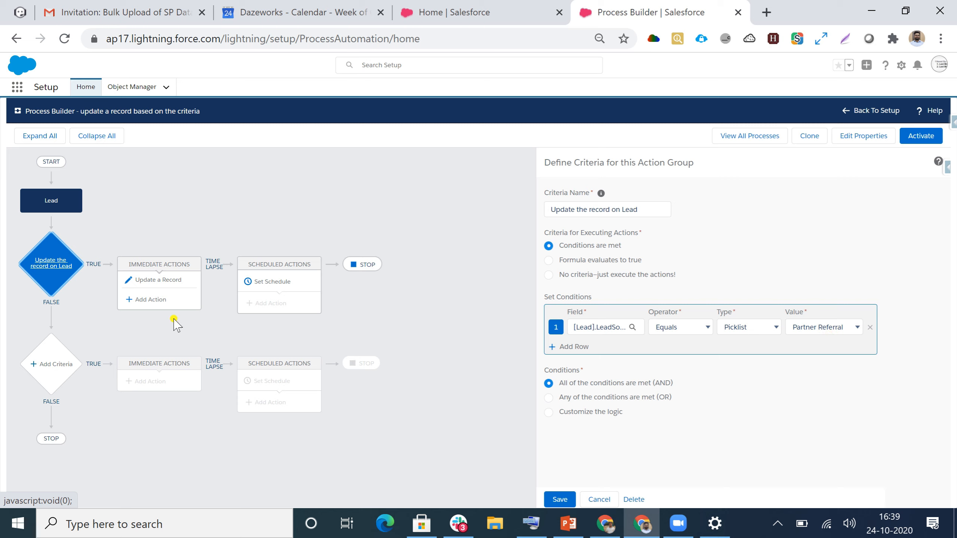
click(143, 283)
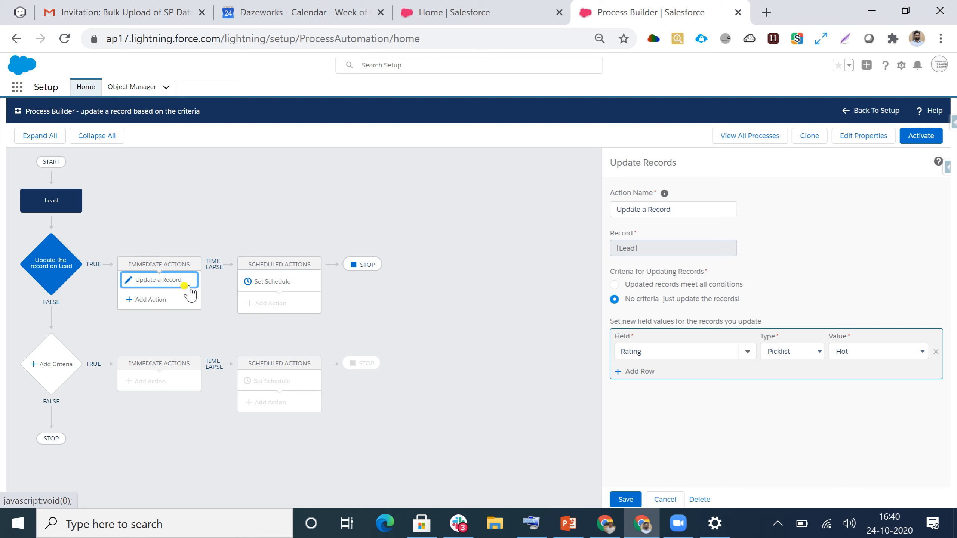
Try to set what happens after the first criteria's actions at its Stop node.
click(355, 265)
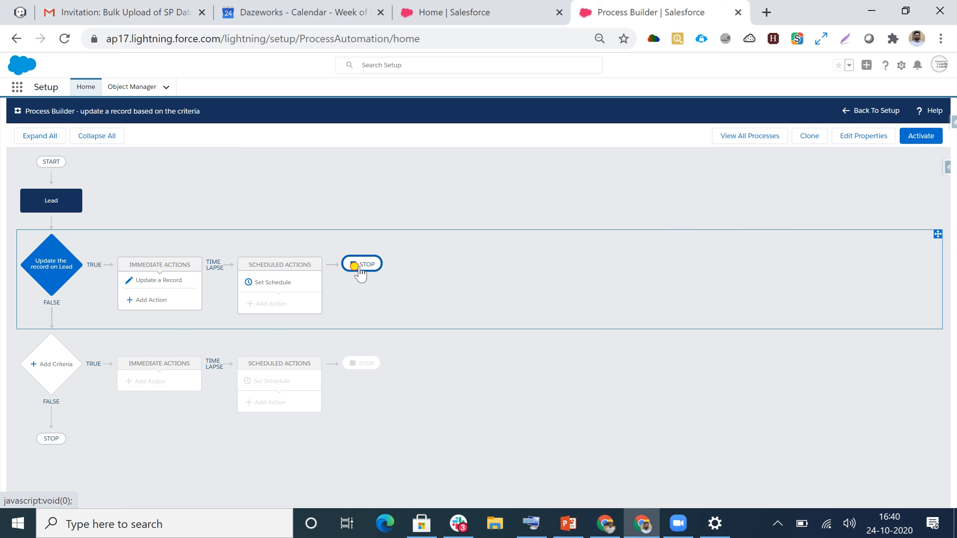
click(357, 265)
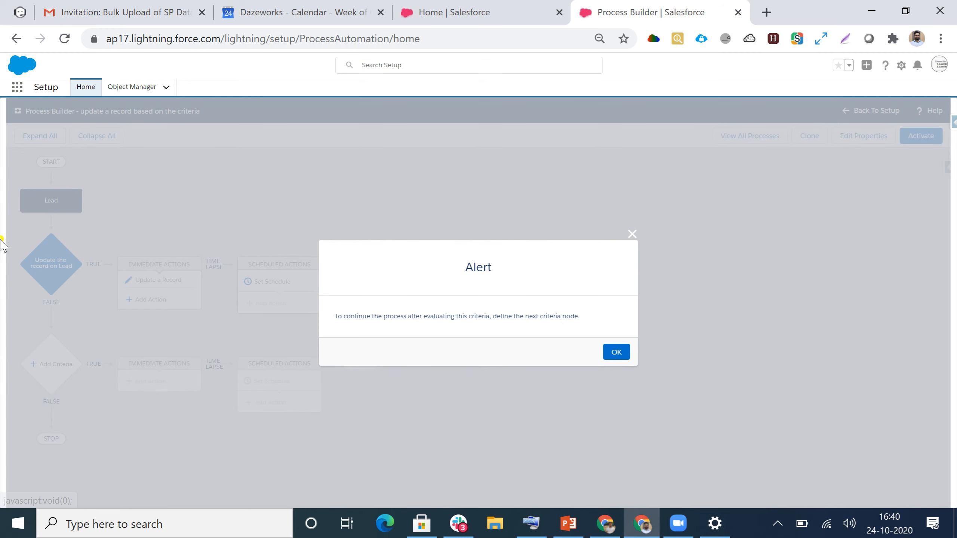
click(616, 352)
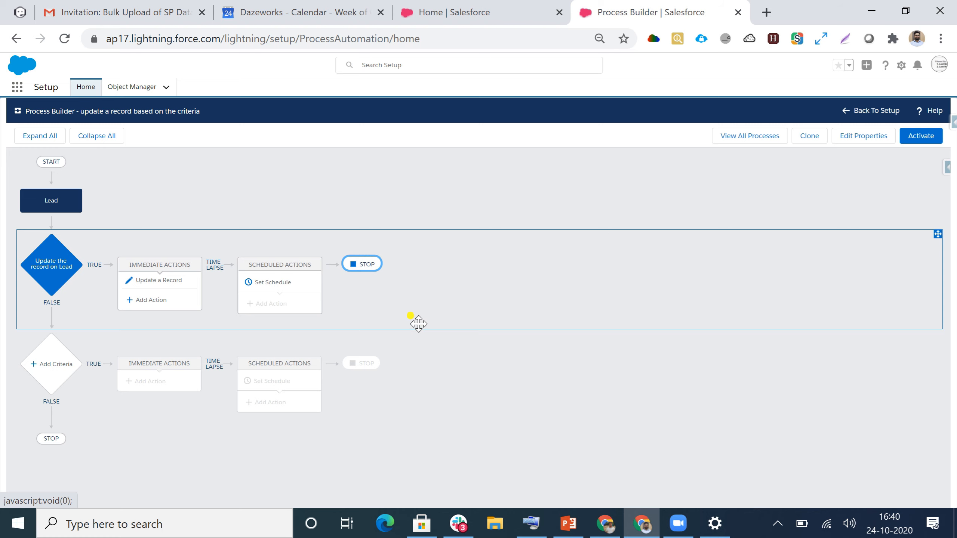
Add a second criteria node below the first and name it "Update the record on Lead and create Chatter record".
click(56, 365)
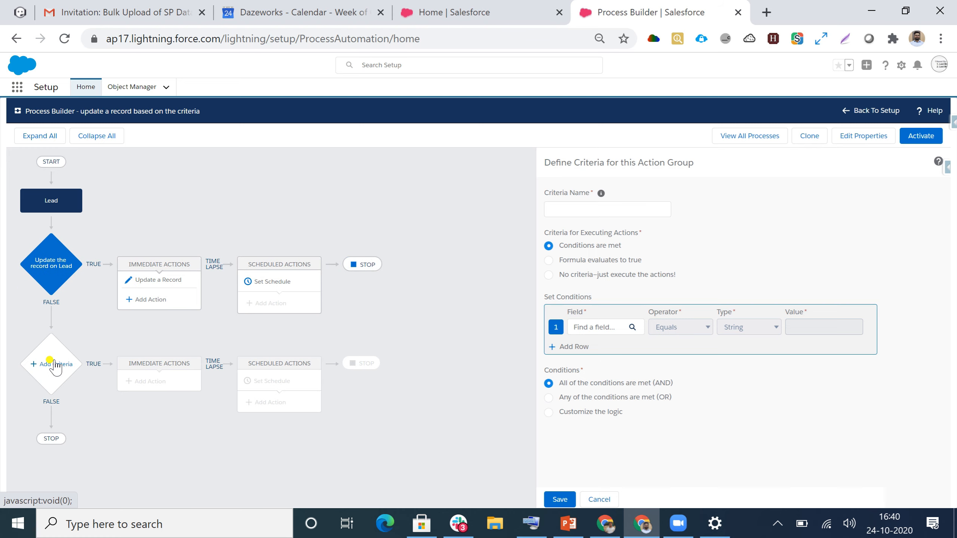
click(575, 210)
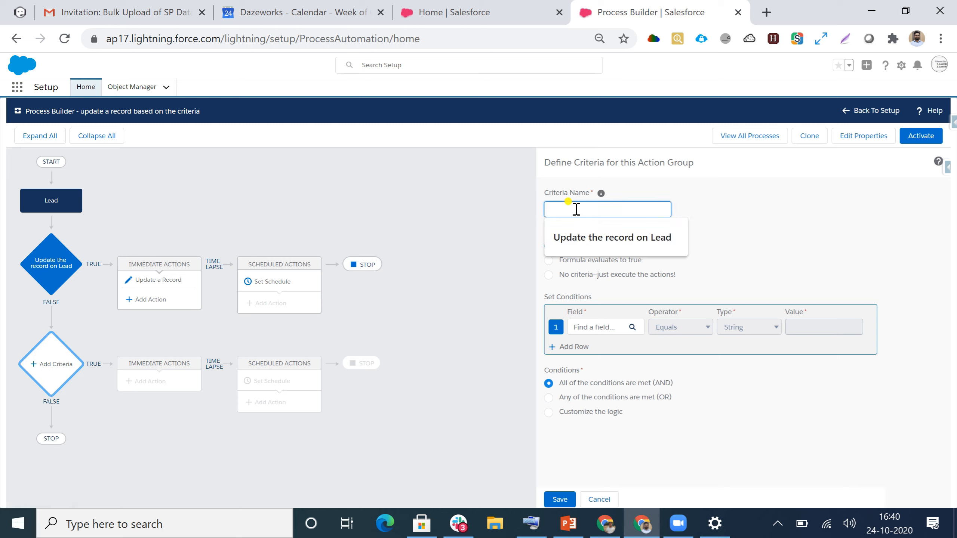
click(594, 237)
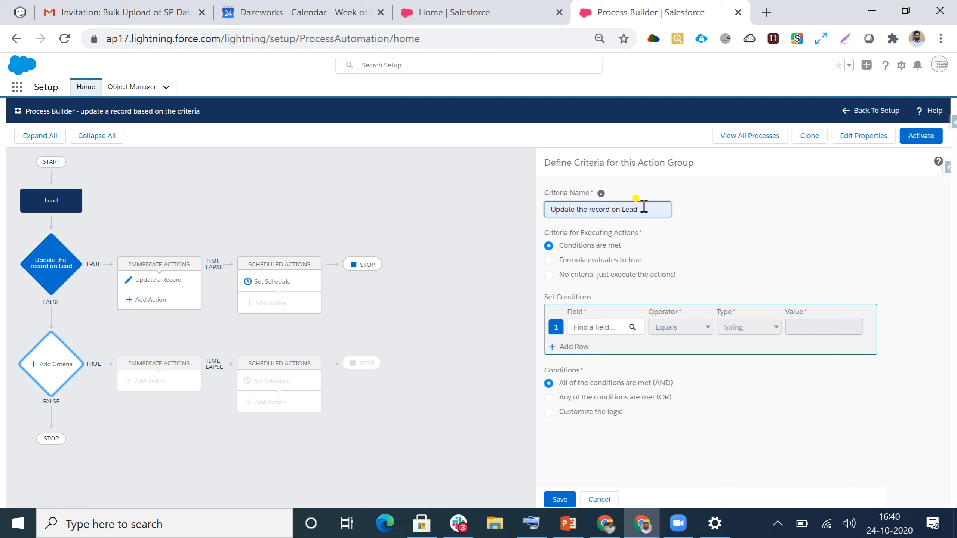
text(and create)
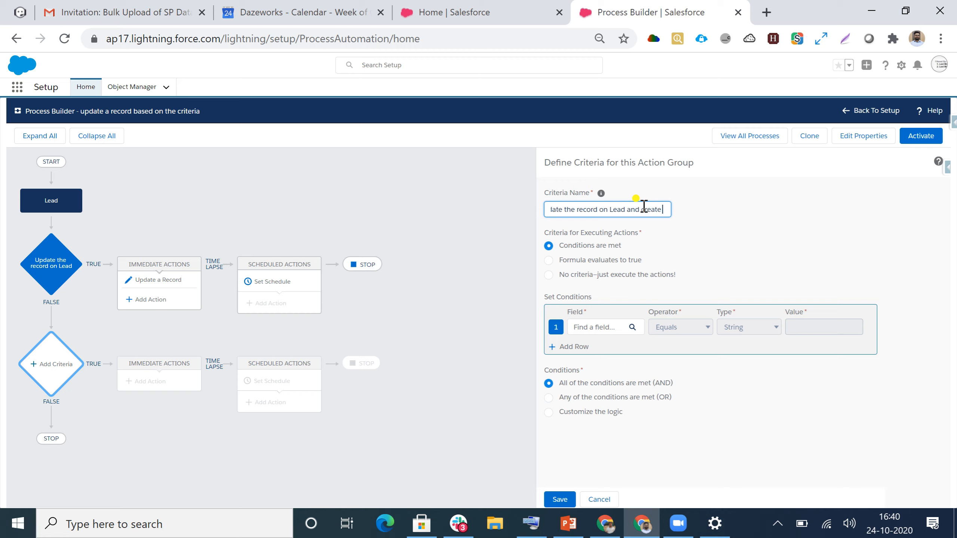
text( Chatter record)
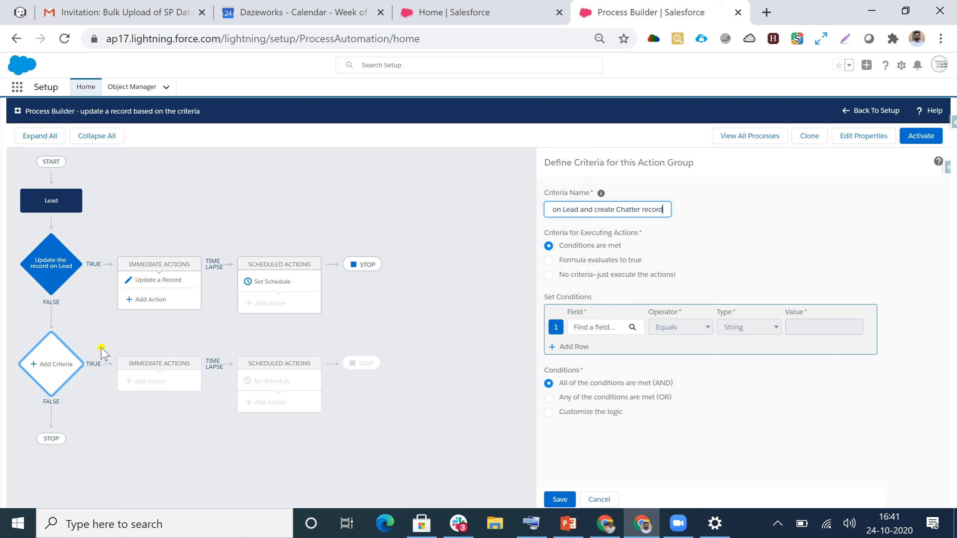
Choose the Lead's Rating field for the new criteria's first condition.
click(589, 327)
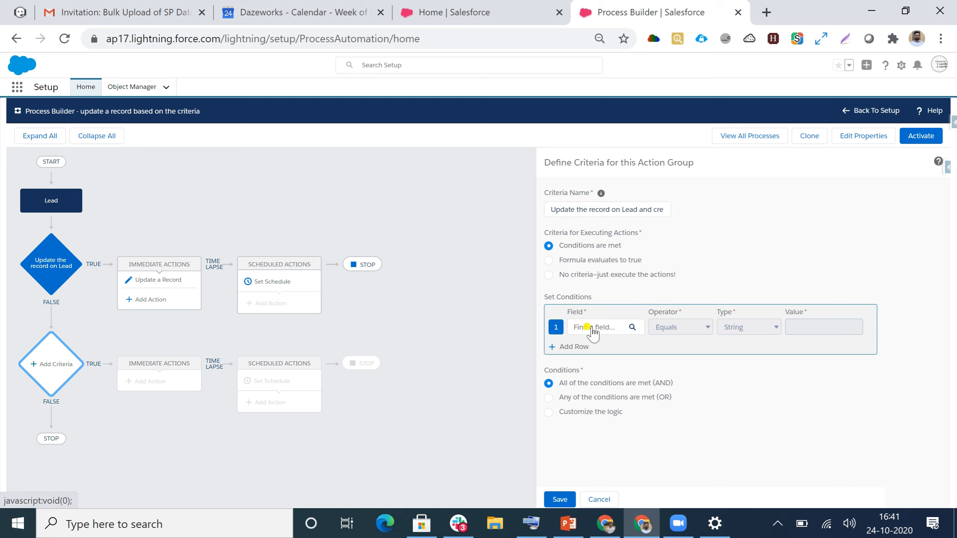
click(632, 328)
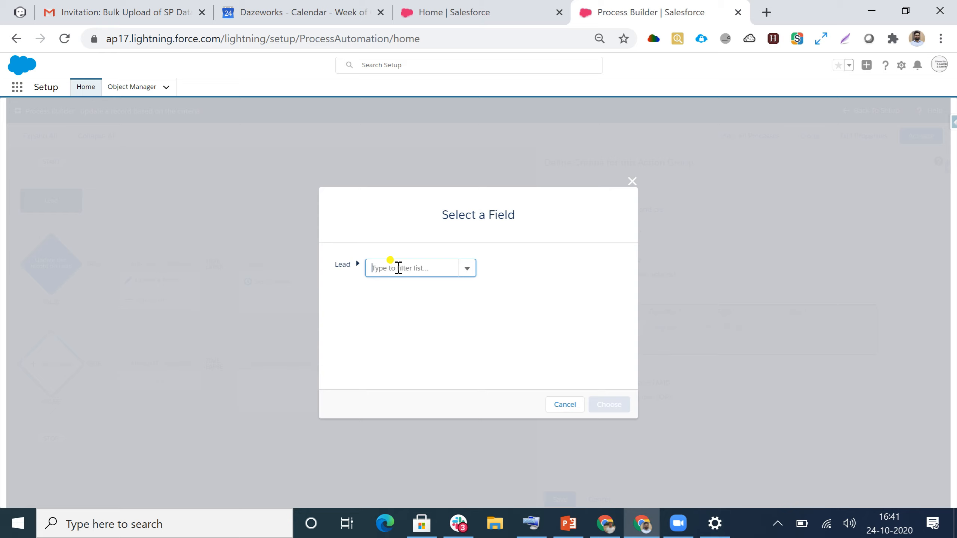
text(source)
click(467, 266)
key(BackSpace)
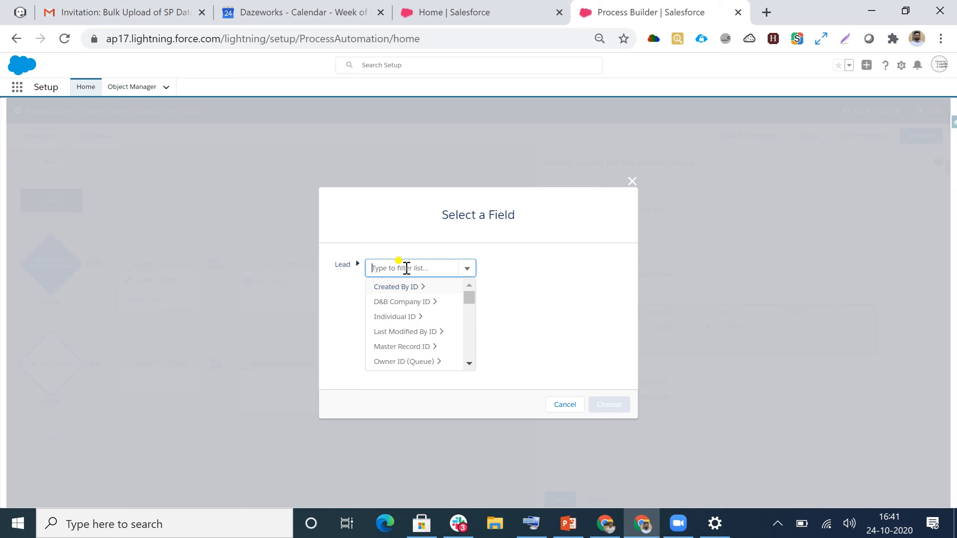
text(rat)
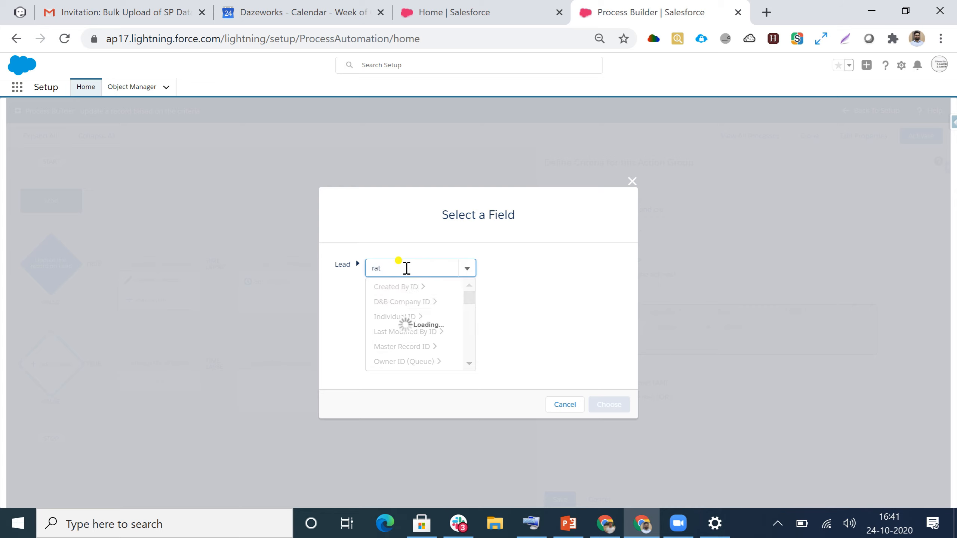
click(385, 303)
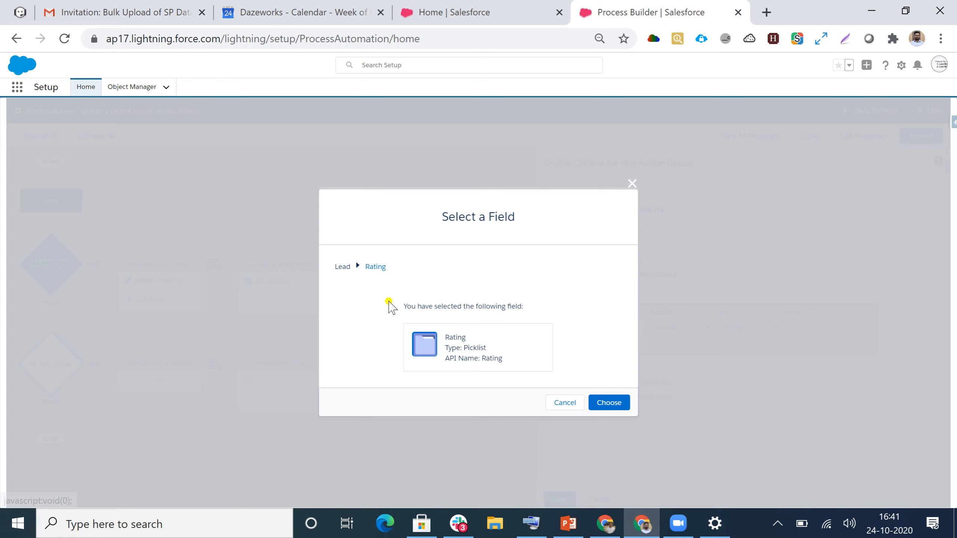
click(610, 407)
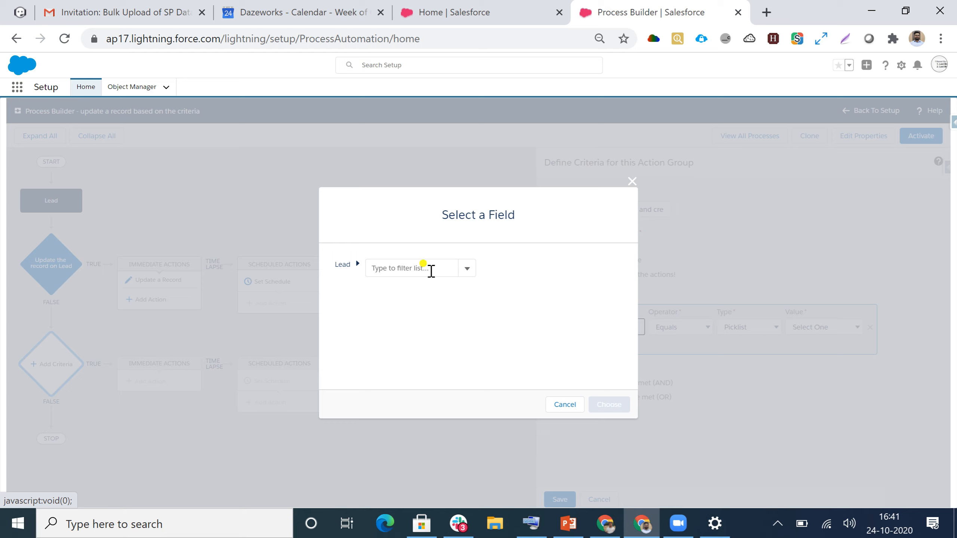
click(632, 182)
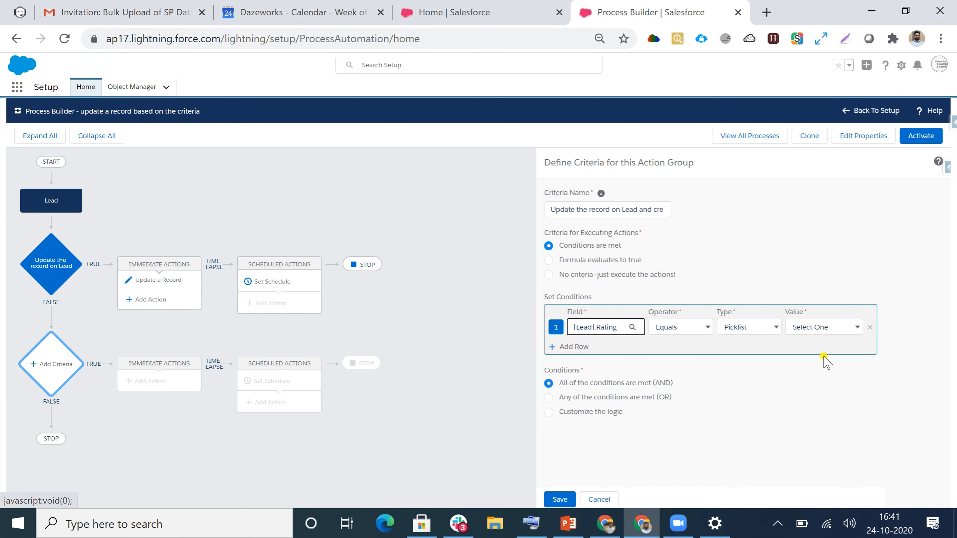
Require the Rating to equal Warm and save the second criteria.
click(835, 327)
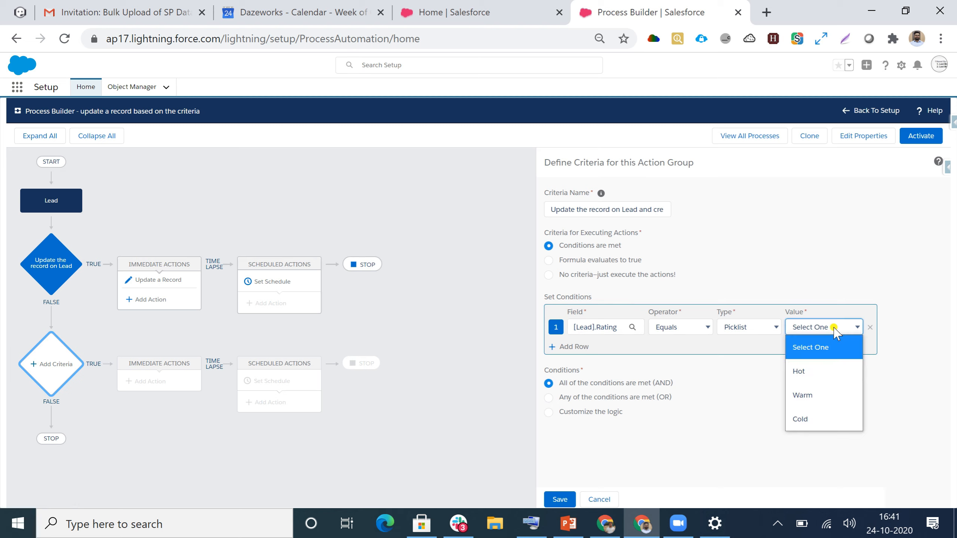
click(806, 394)
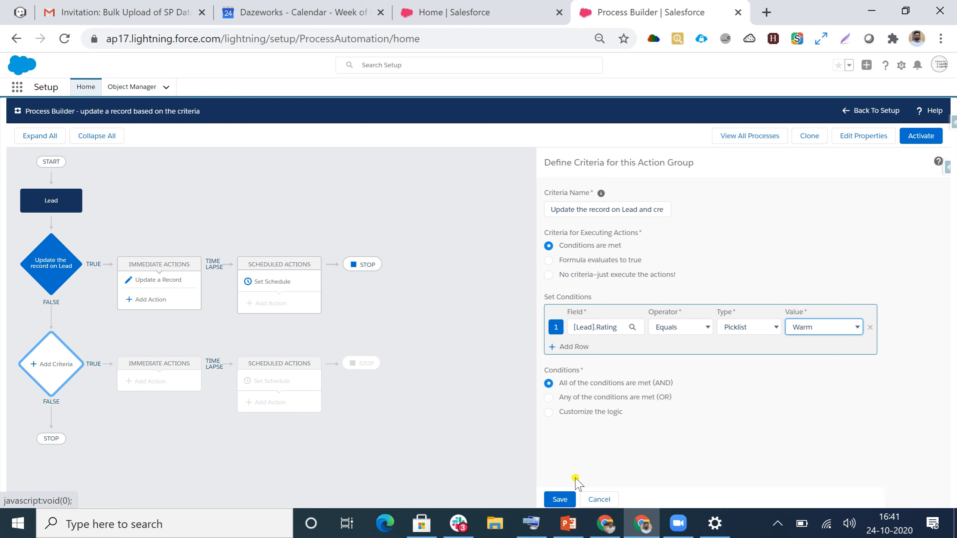
click(555, 499)
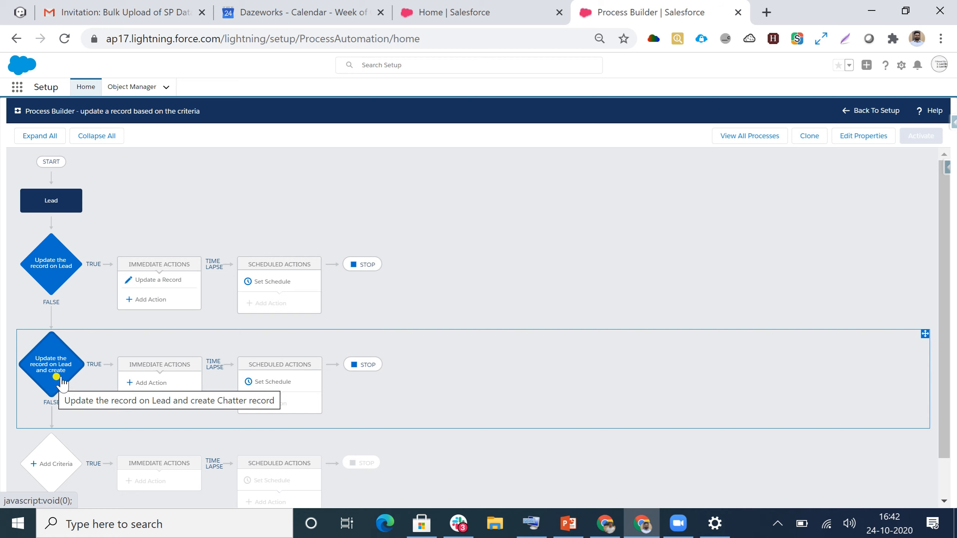
Add a Post to Chatter immediate action named "Test Action" to the second criteria.
click(147, 383)
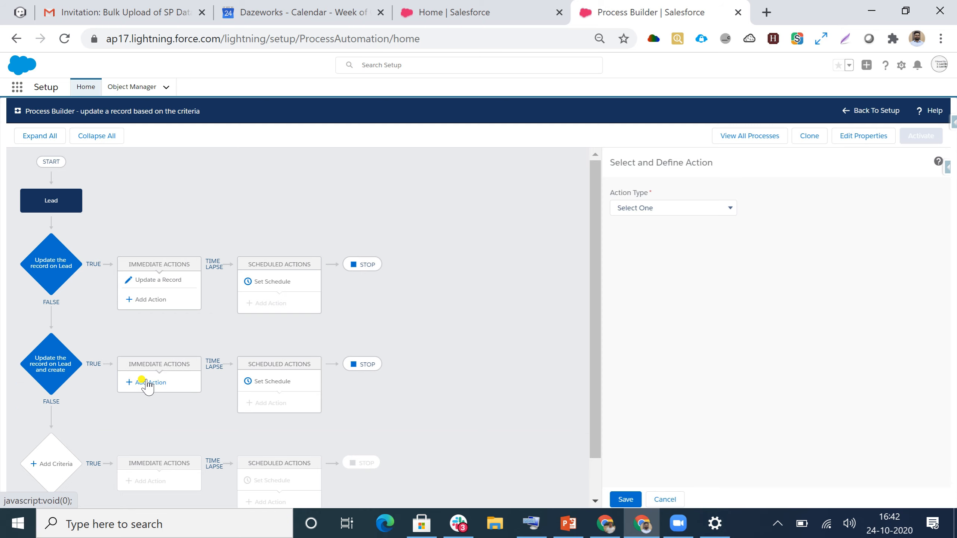
click(660, 208)
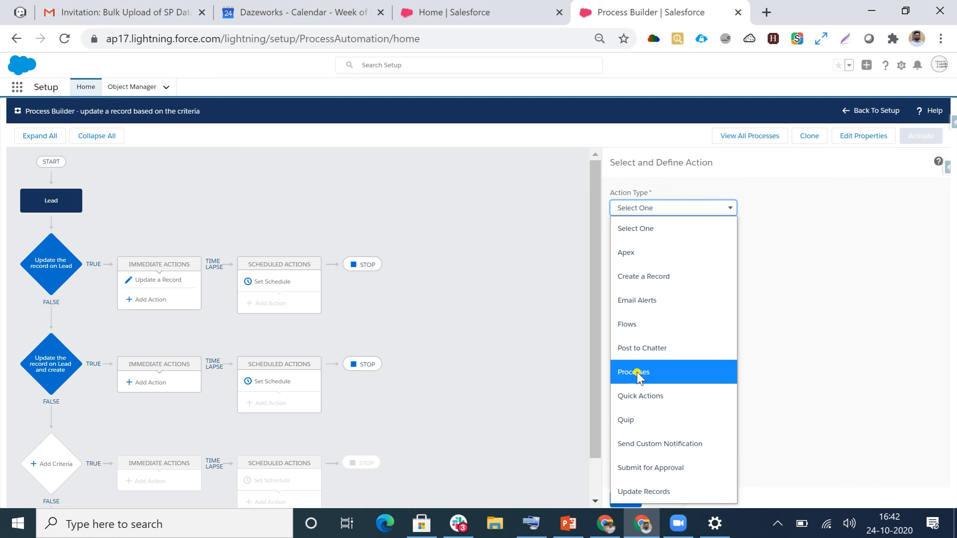
click(637, 350)
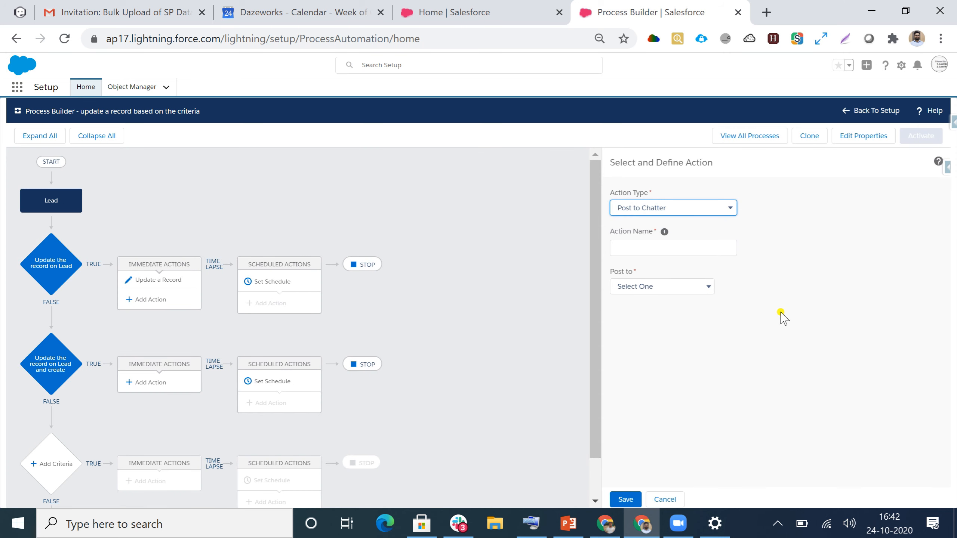
click(642, 249)
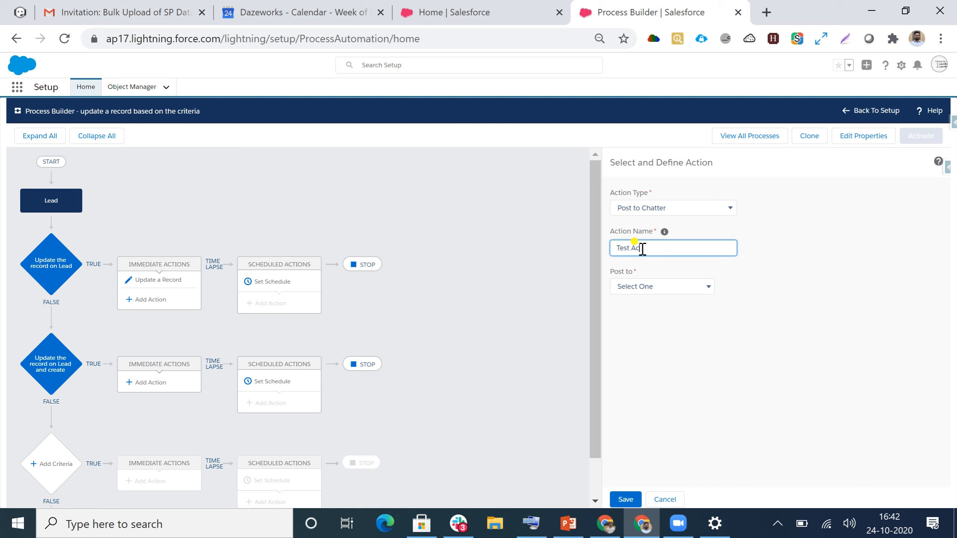
text(Test Action)
Post the Chatter action to This Record with the message "Test record created based on rating" and save it.
click(683, 289)
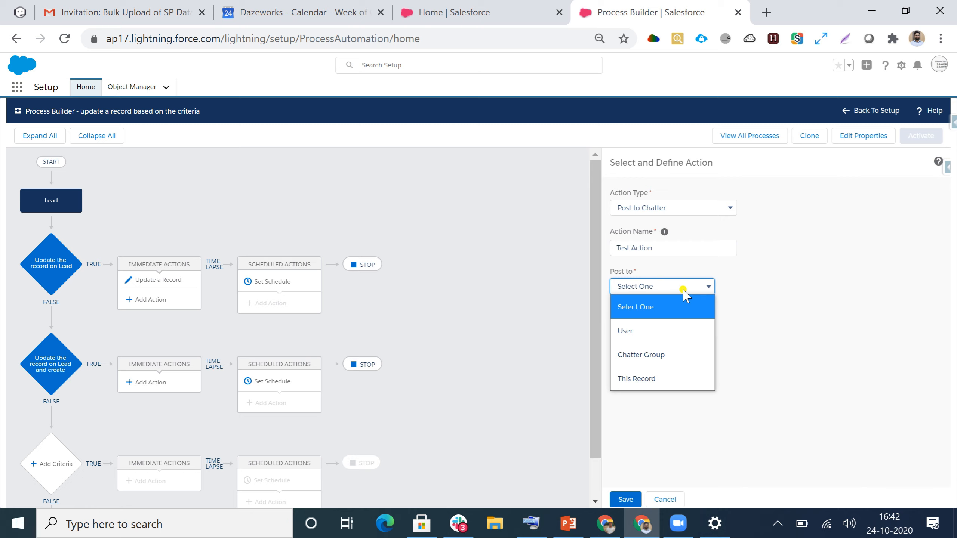
click(638, 379)
click(637, 357)
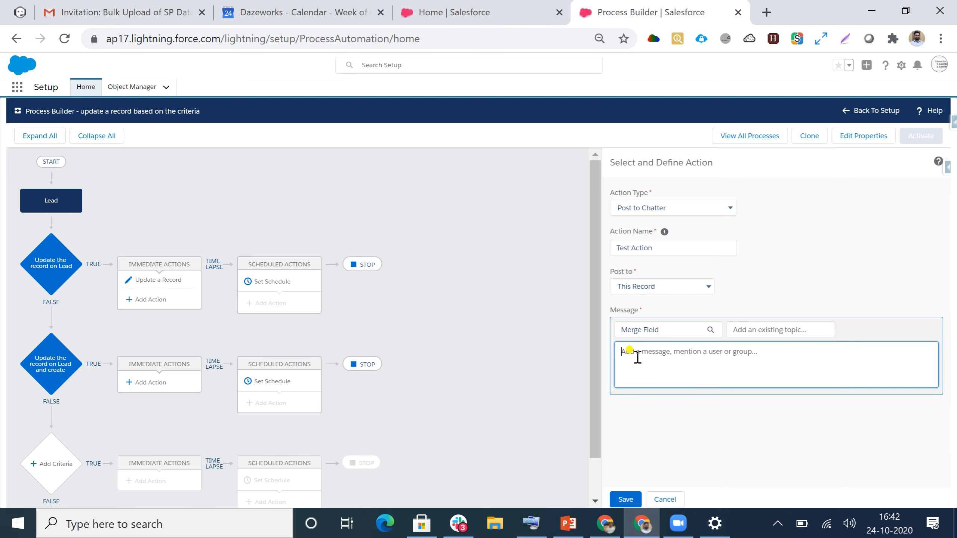
text(Tes)
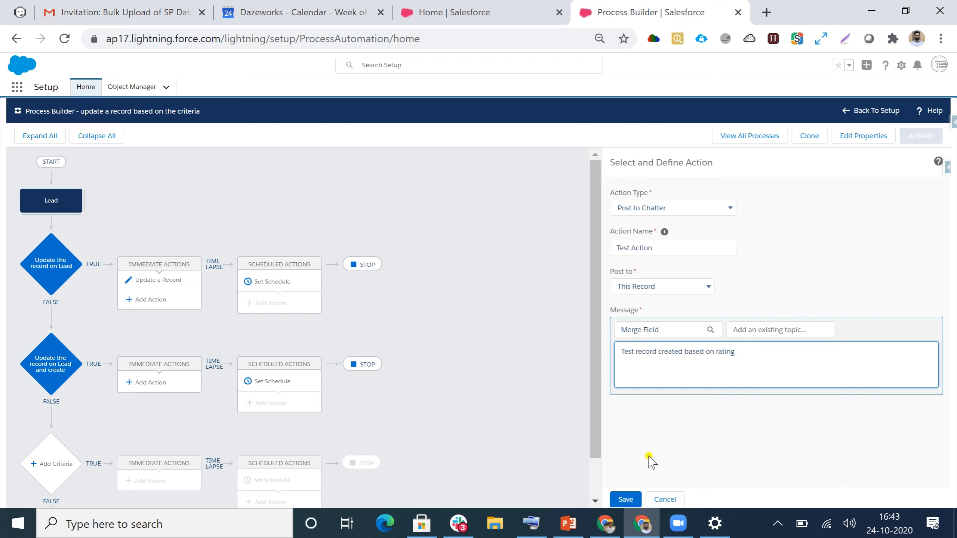
click(625, 499)
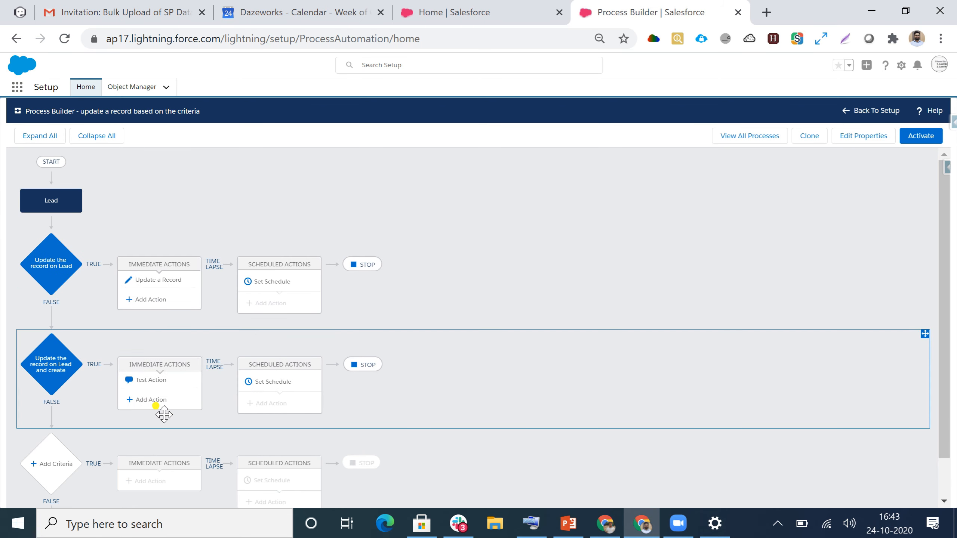
click(145, 380)
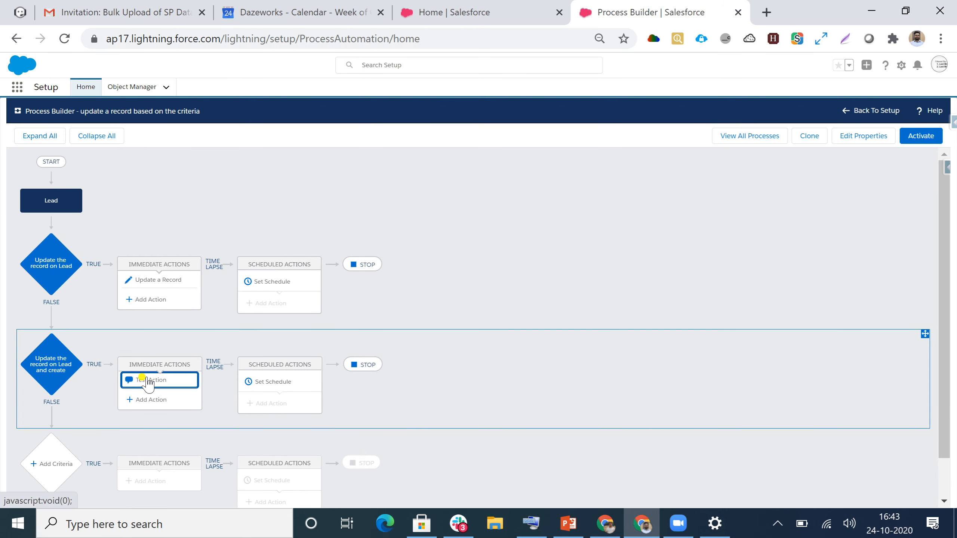
Set the first criteria to evaluate the next criteria after its actions and save the choice.
click(359, 265)
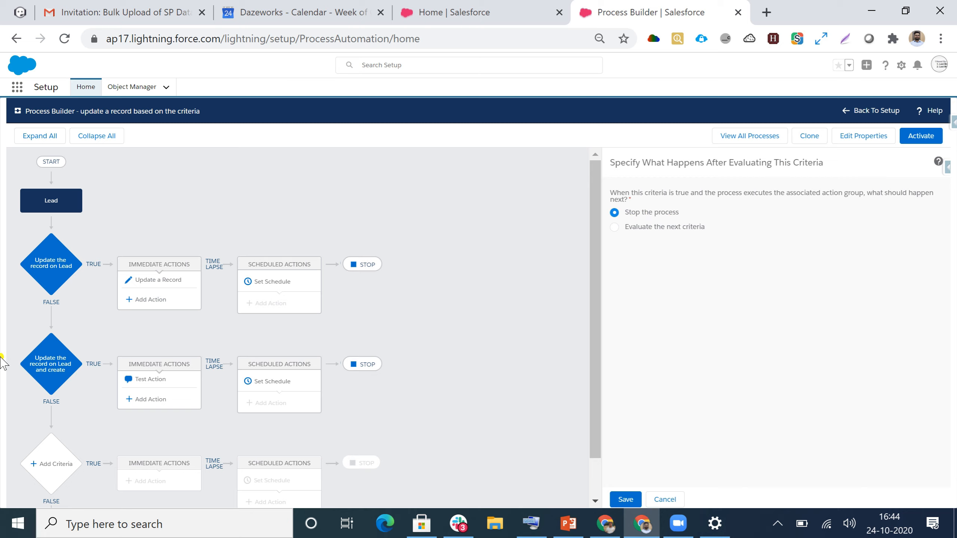
click(615, 227)
click(626, 497)
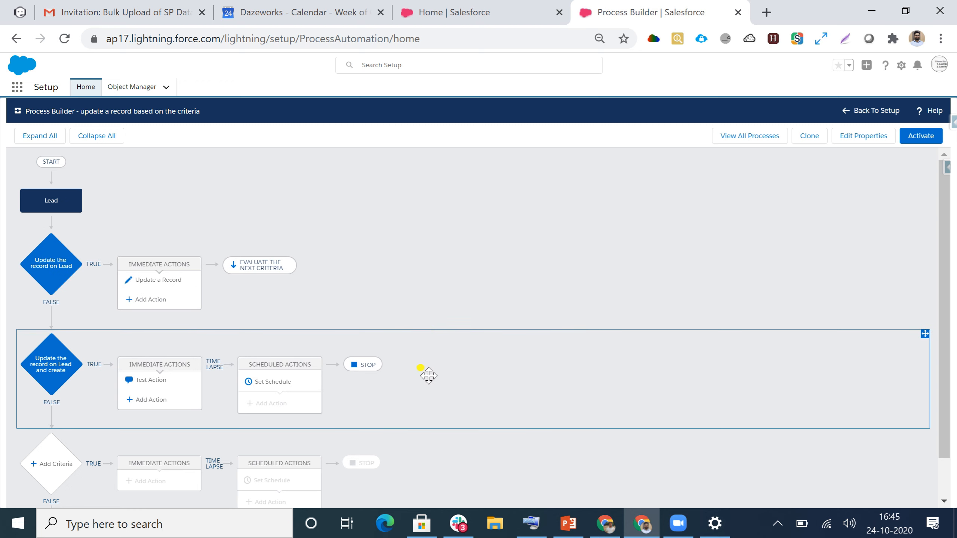
Move the "Update the record on Lead" criteria below the Chatter criteria and return it to first place.
drag(427, 378, 359, 363)
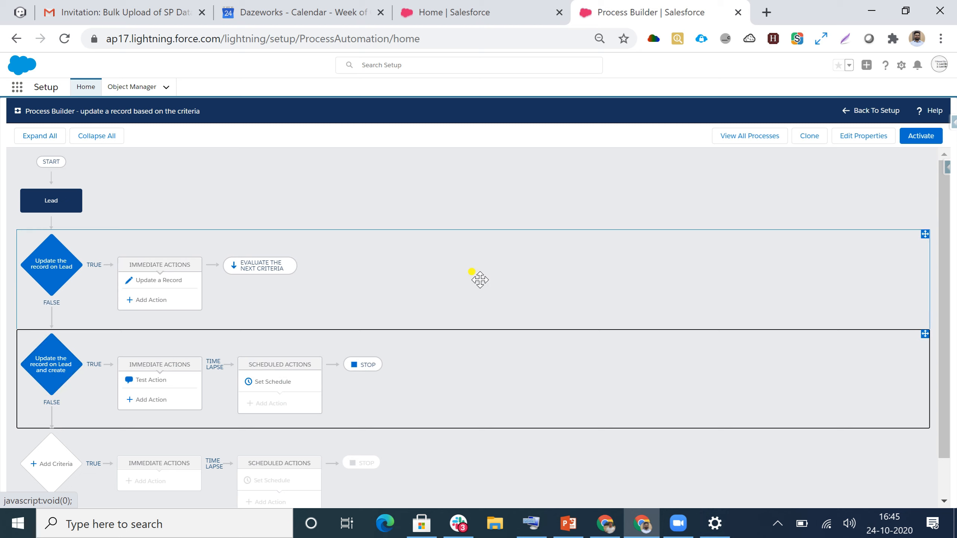
drag(479, 279, 467, 369)
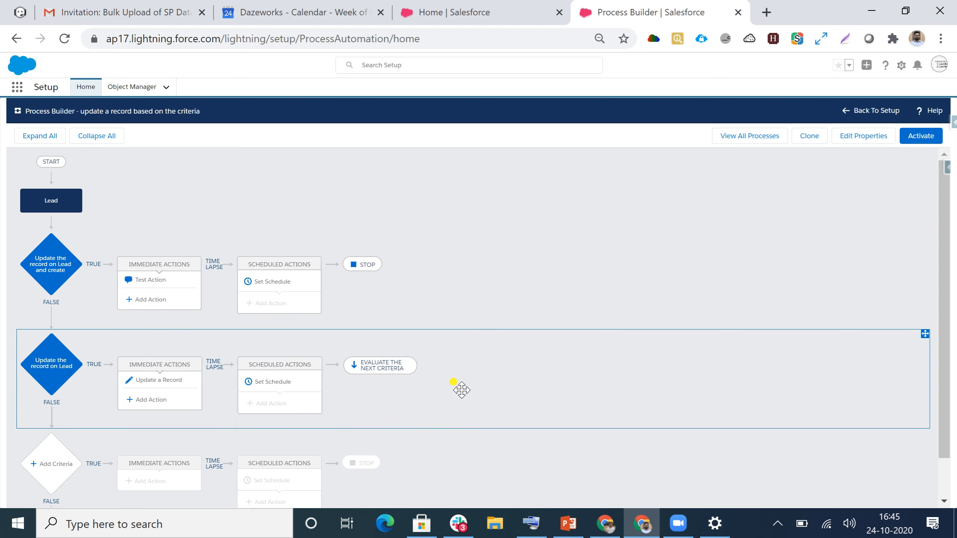
drag(462, 391, 499, 265)
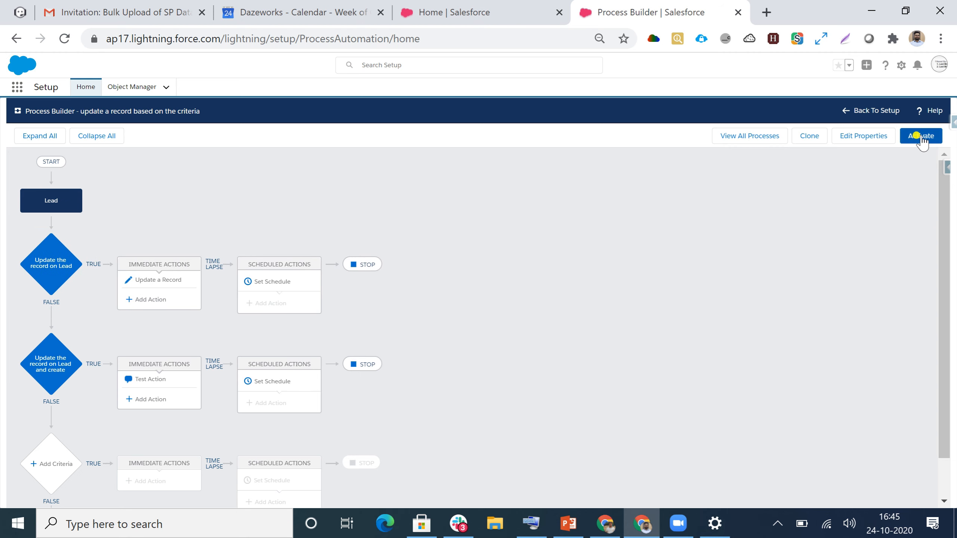
Make the "Update the record on Lead" criteria continue with Evaluate the next criteria, save, and activate this process version.
click(352, 264)
click(614, 227)
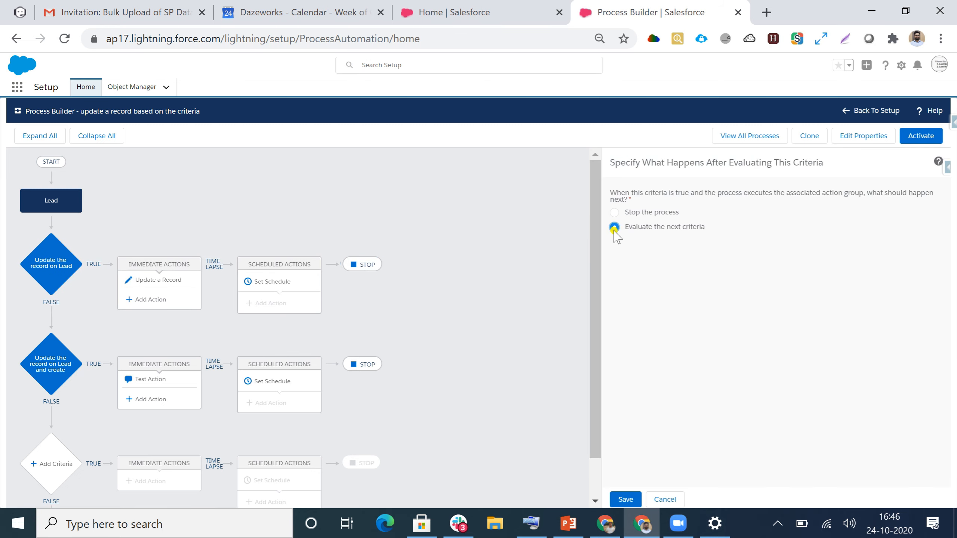
click(621, 501)
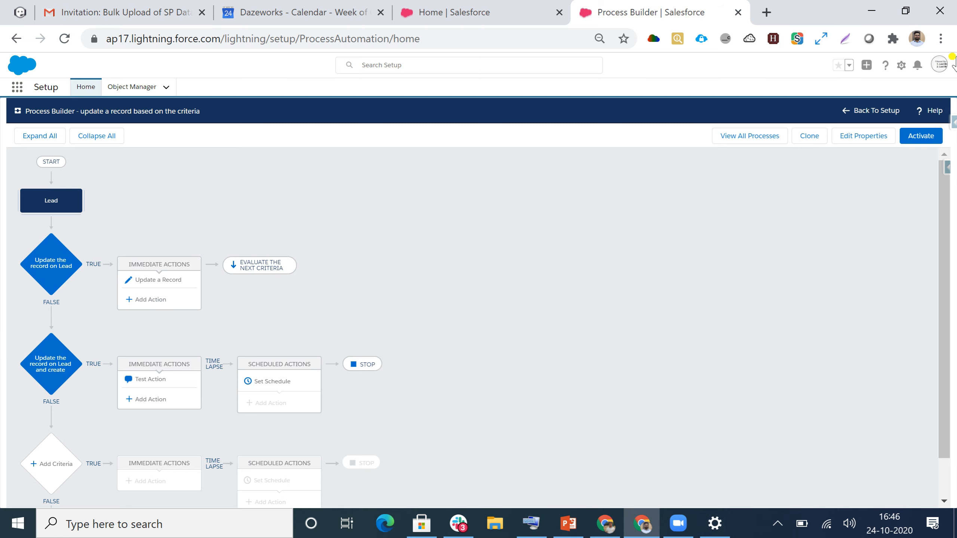
click(919, 139)
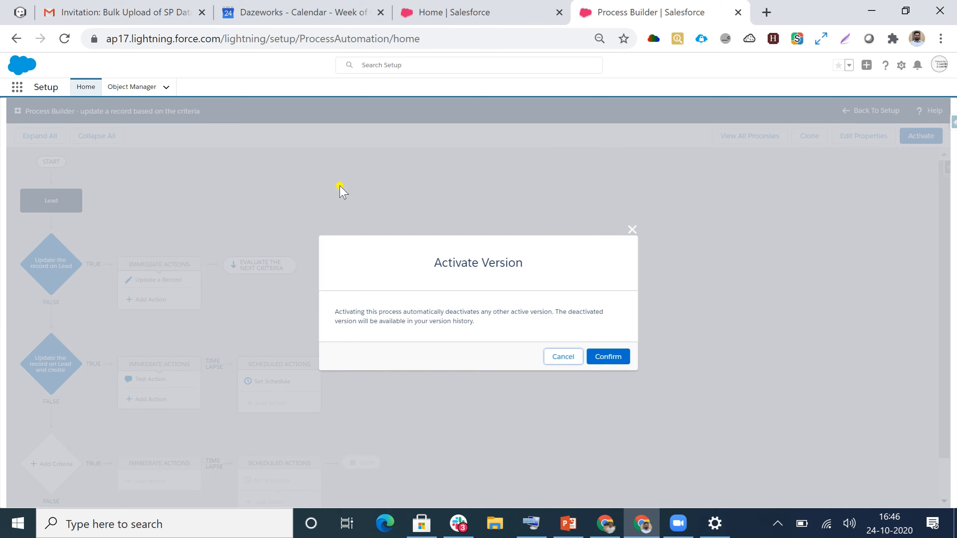
click(607, 356)
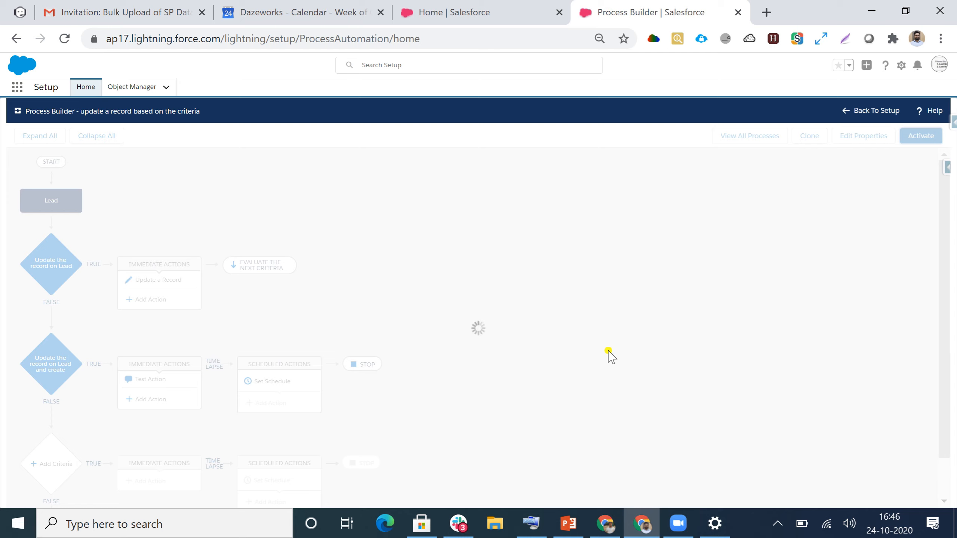